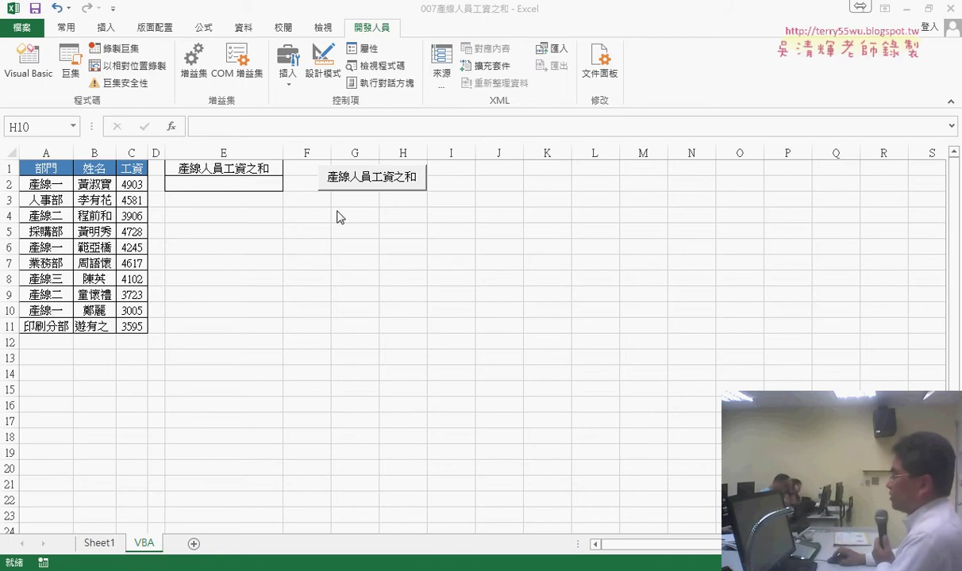
Run the 產線人員工資之和 button so E2 shows 23884, checking it against Sheet1's SUMIF total
click(374, 184)
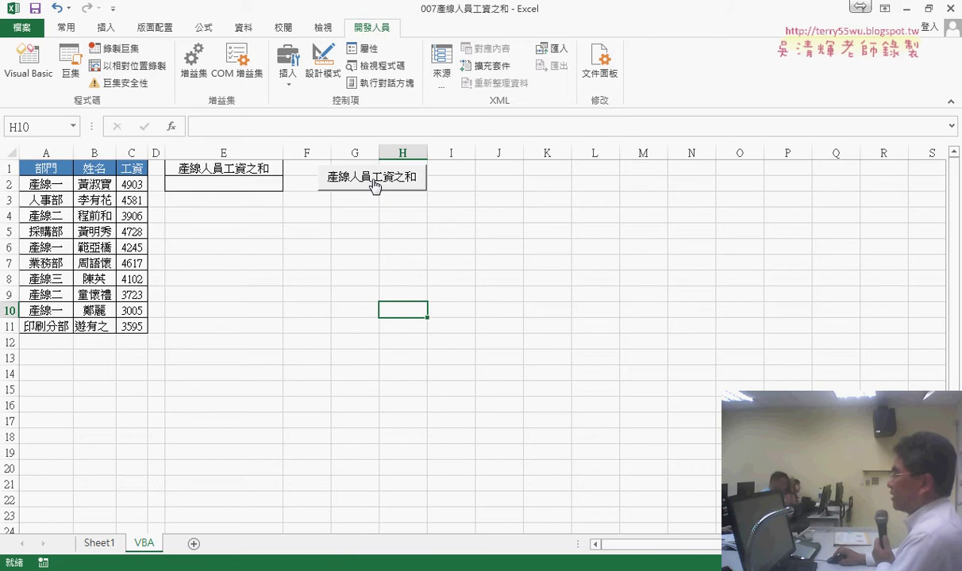
click(350, 189)
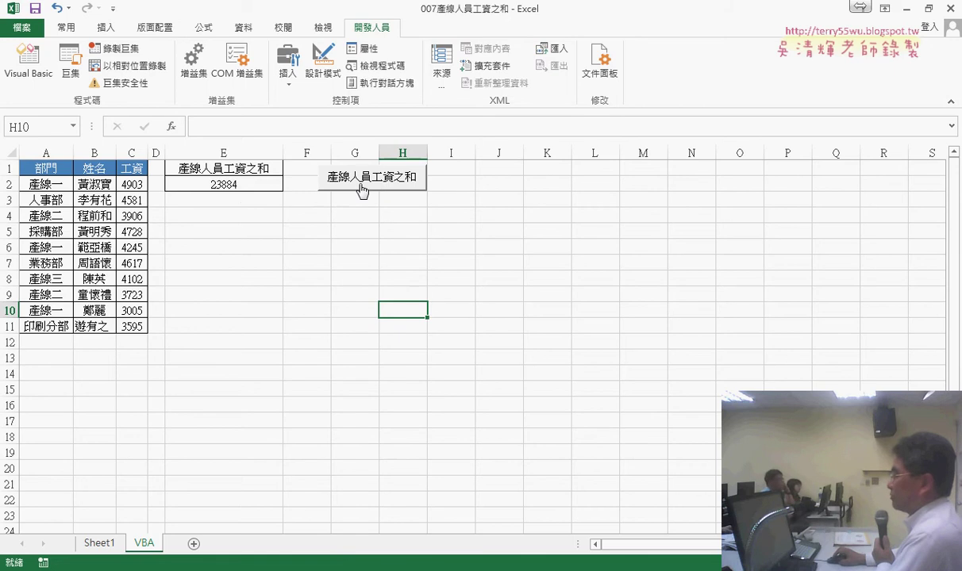
click(100, 544)
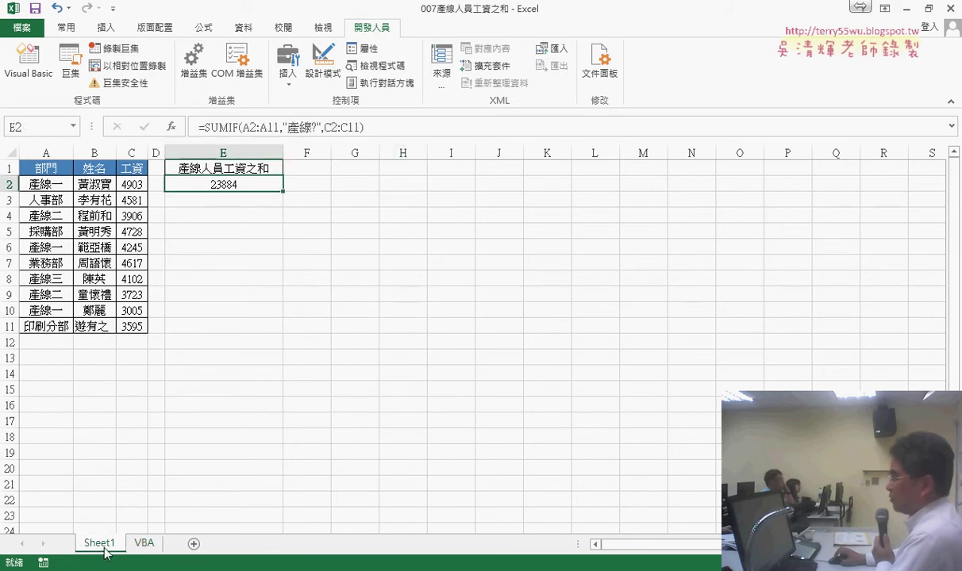
click(143, 544)
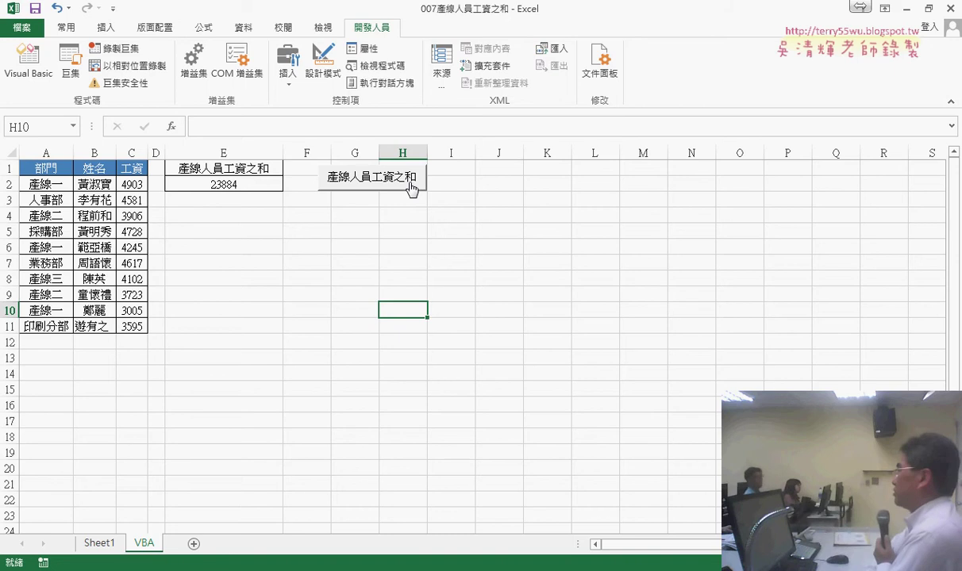
Open the button's 產線人員工資之和 macro code in Module1 via 指定巨集 > 編輯
right_click(410, 183)
click(456, 305)
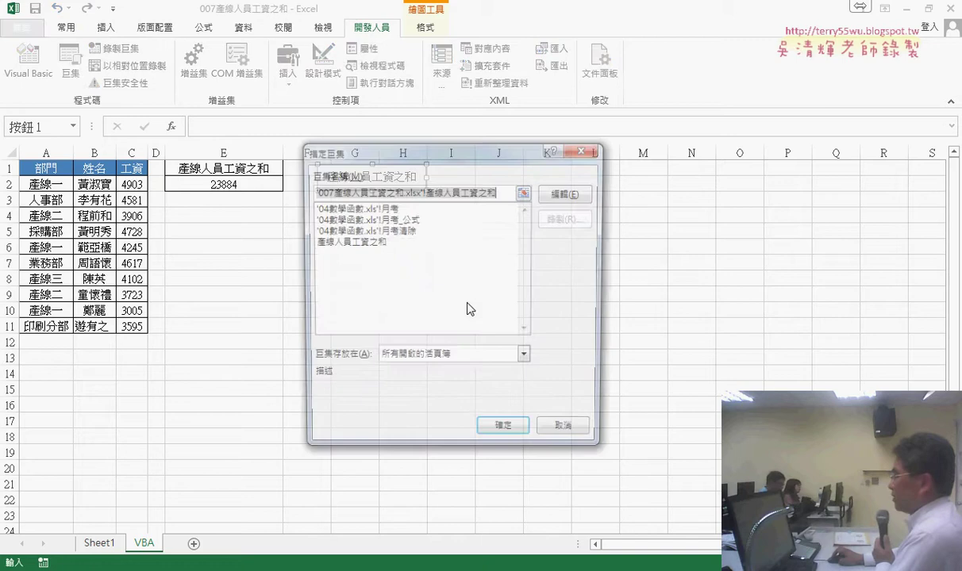
click(558, 193)
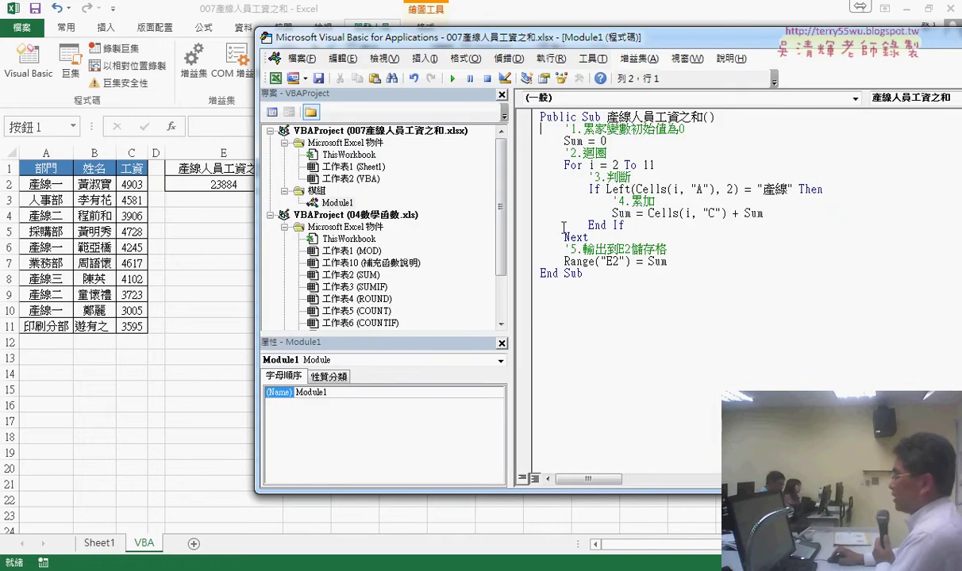
click(334, 203)
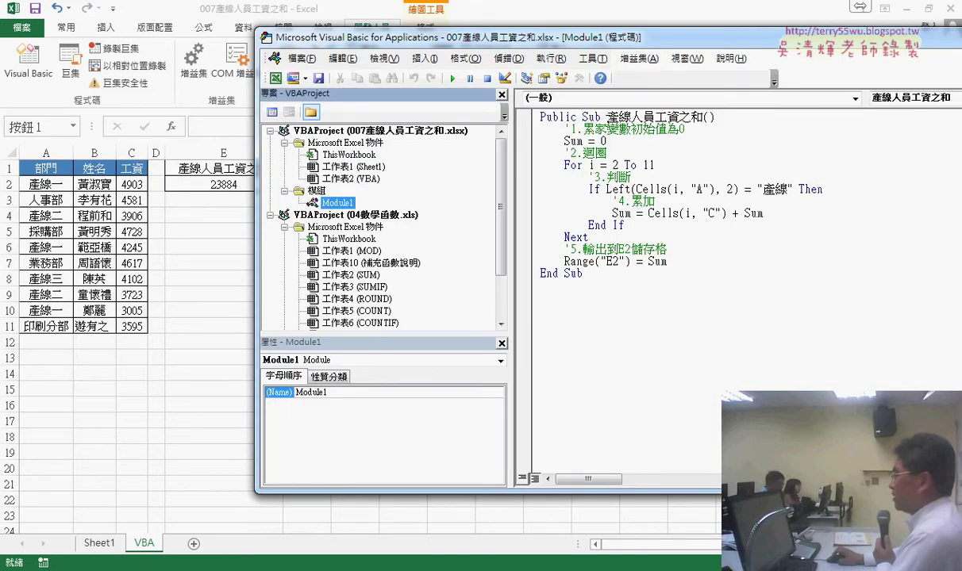
drag(608, 117, 703, 118)
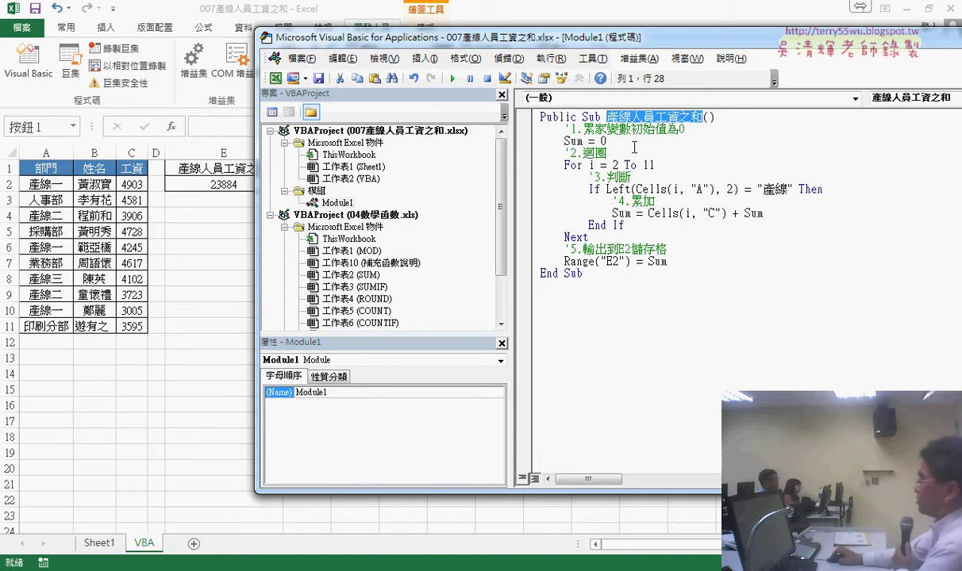
Correct the first comment's 累家 to 累加
mouse_move(564, 141)
mouse_down()
mouse_move(612, 143)
mouse_move(605, 128)
mouse_up()
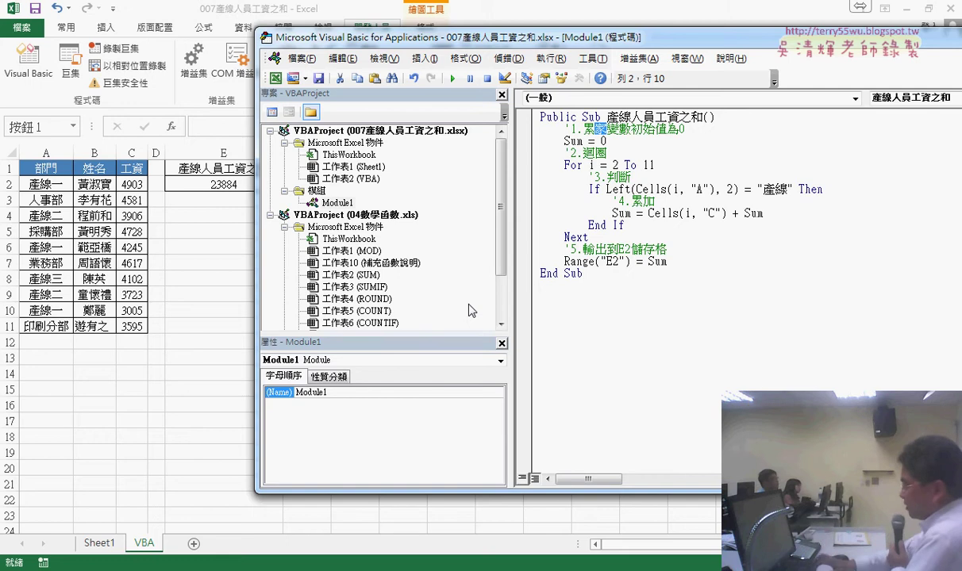
text(ㄐㄧㄚ)
key(space)
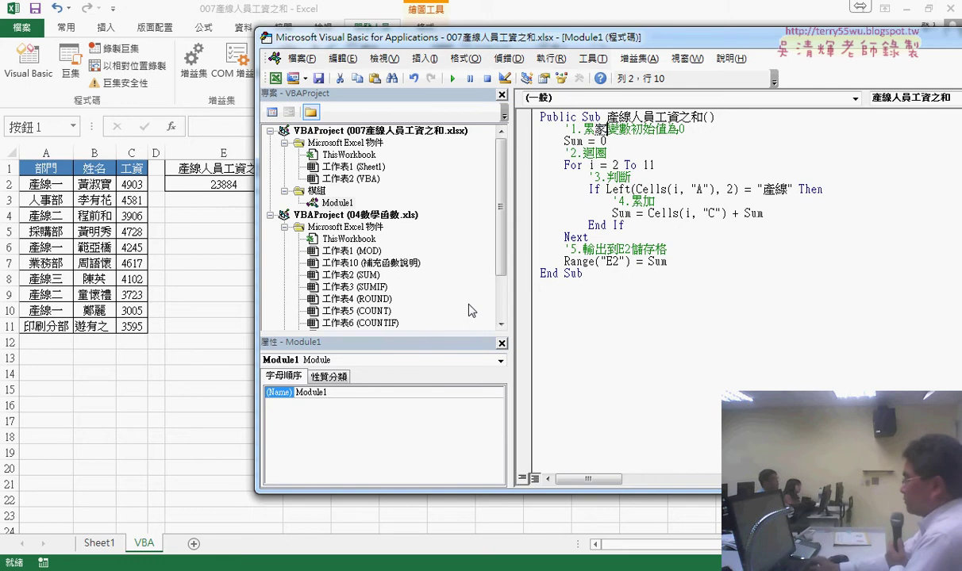
key(Down)
key(Return)
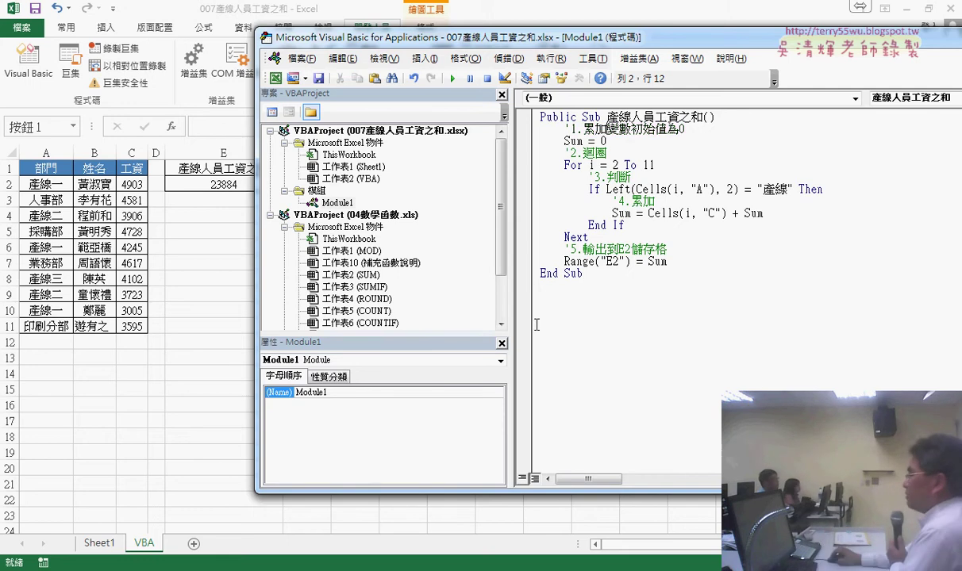
Review the Sum = 0 line and Left check, then insert blank lines below the Public Sub header
mouse_move(588, 140)
mouse_down()
mouse_move(563, 142)
mouse_move(588, 142)
mouse_up()
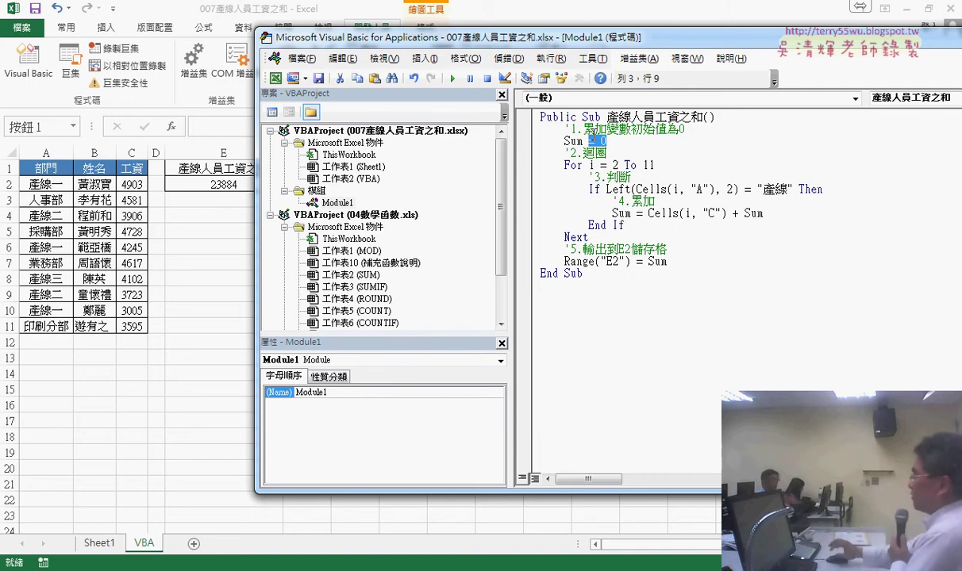
click(624, 189)
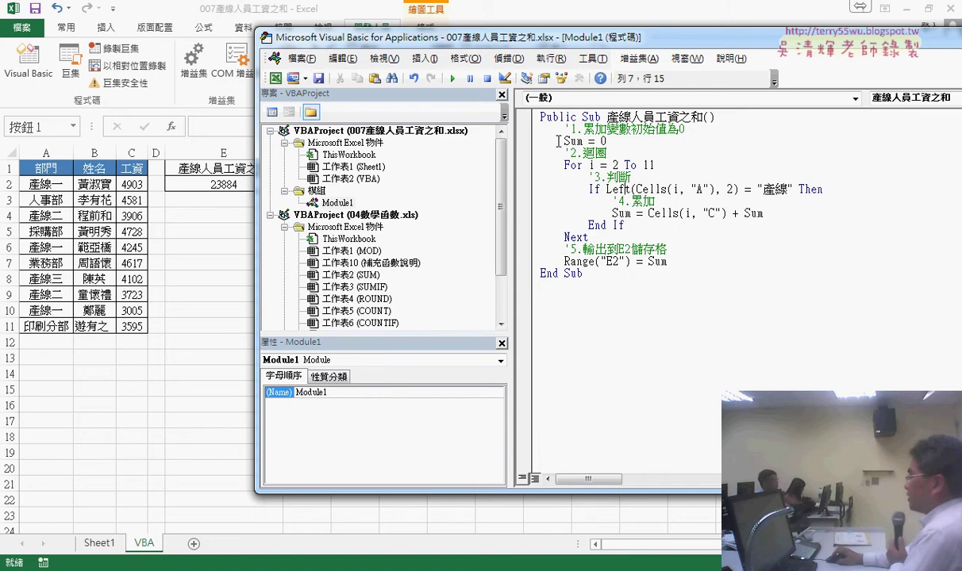
drag(559, 142, 617, 141)
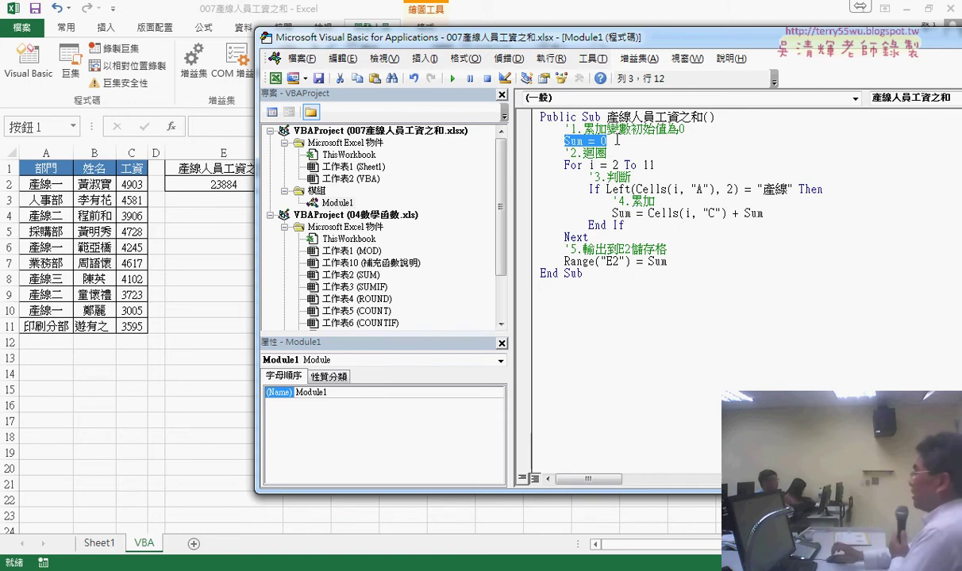
click(713, 117)
key(Return)
key(Return)
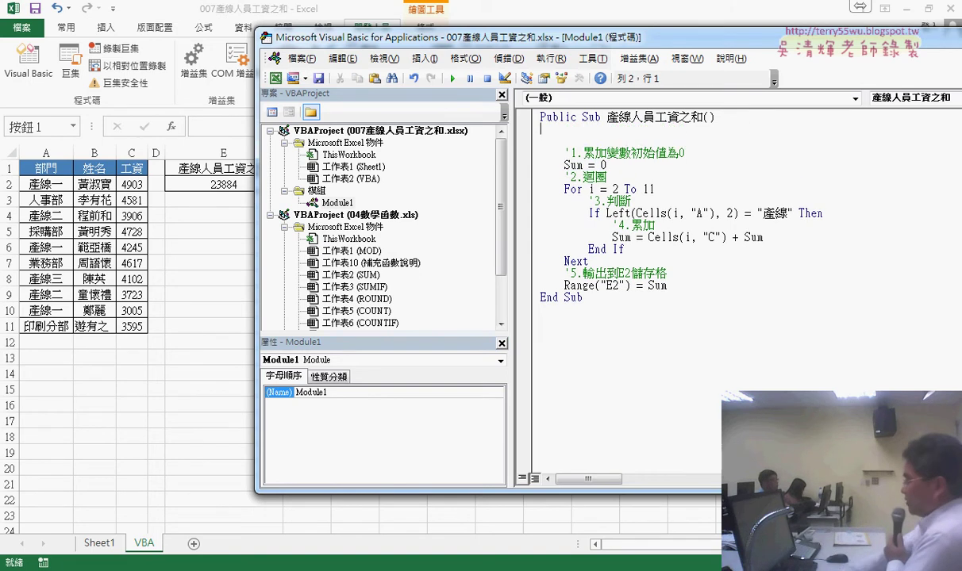
Add a Dim line declaring the variable As Integer and correct its name to Sum
text(ㄉㄞ)
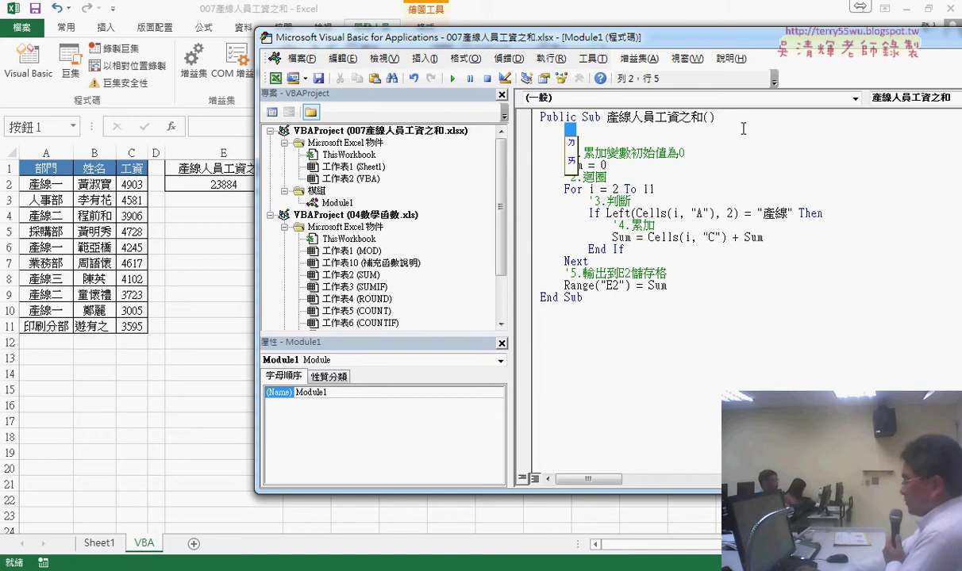
key(Escape)
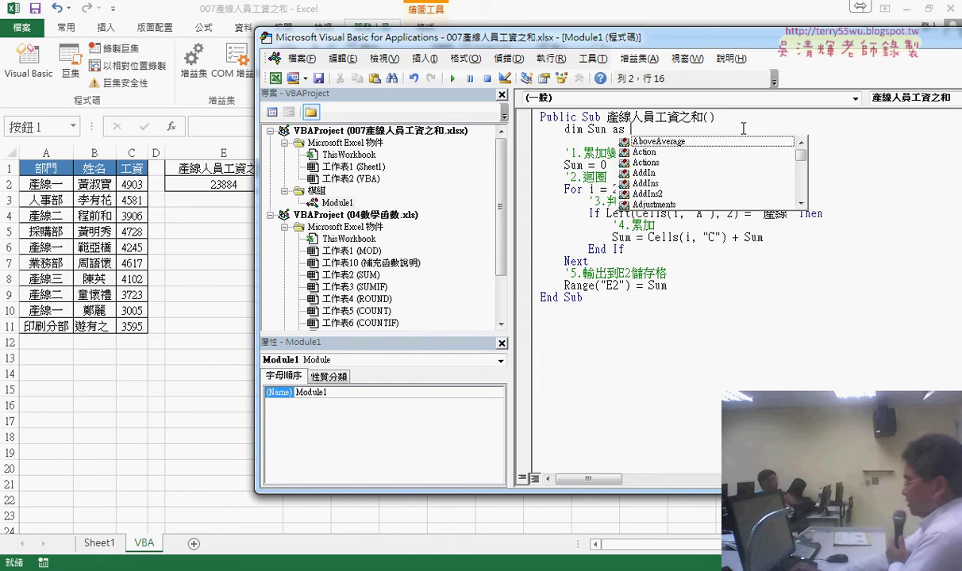
text(i)
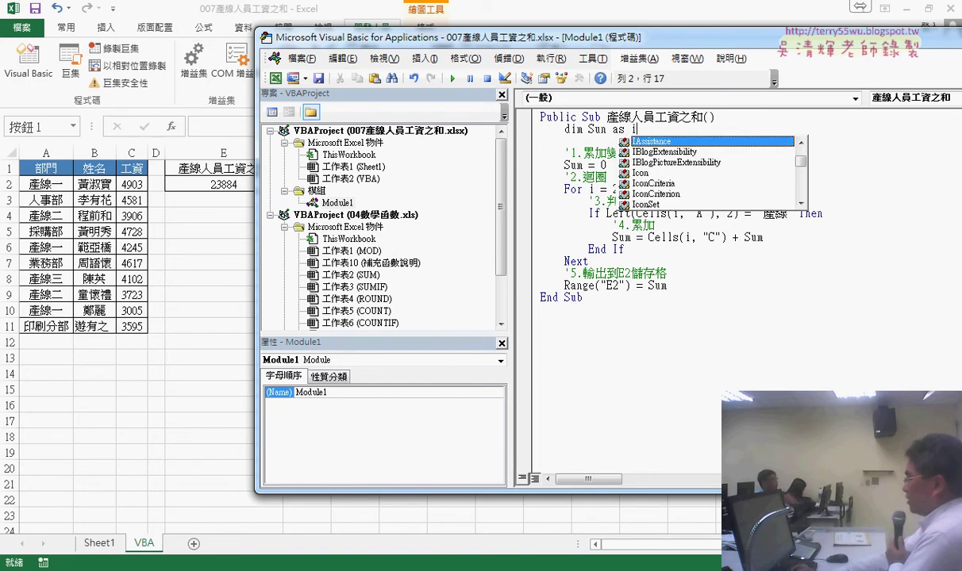
text(nt)
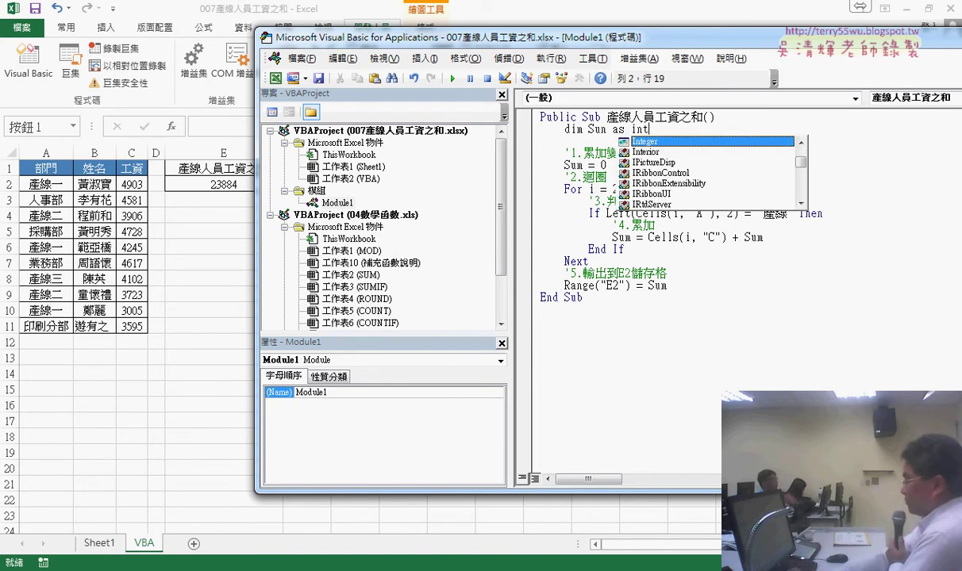
text(er)
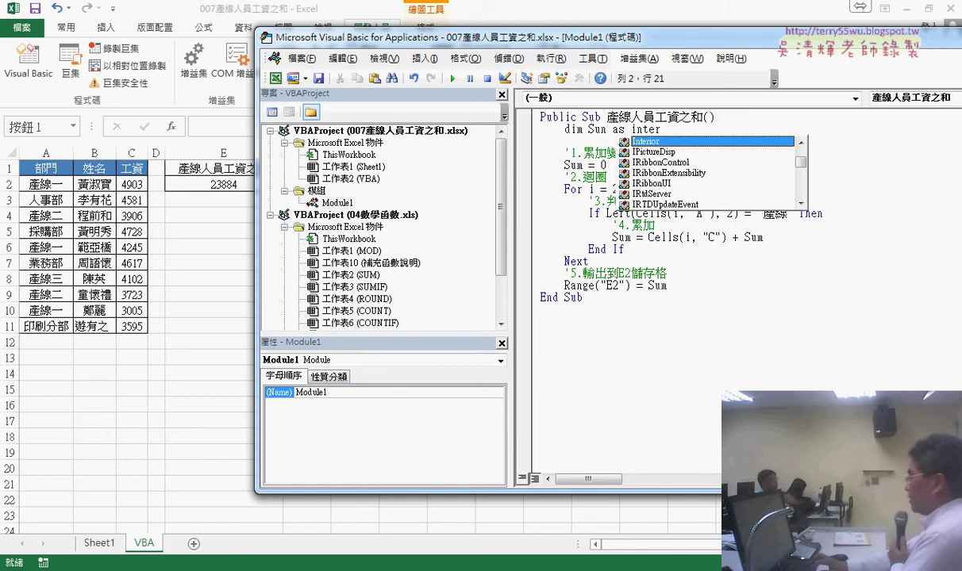
key(BackSpace)
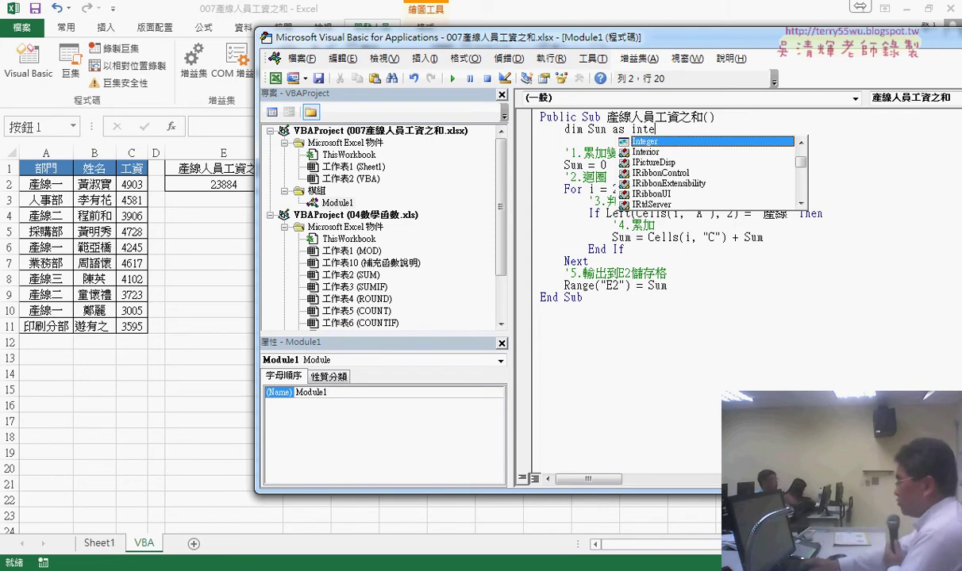
double_click(716, 147)
click(710, 237)
click(608, 128)
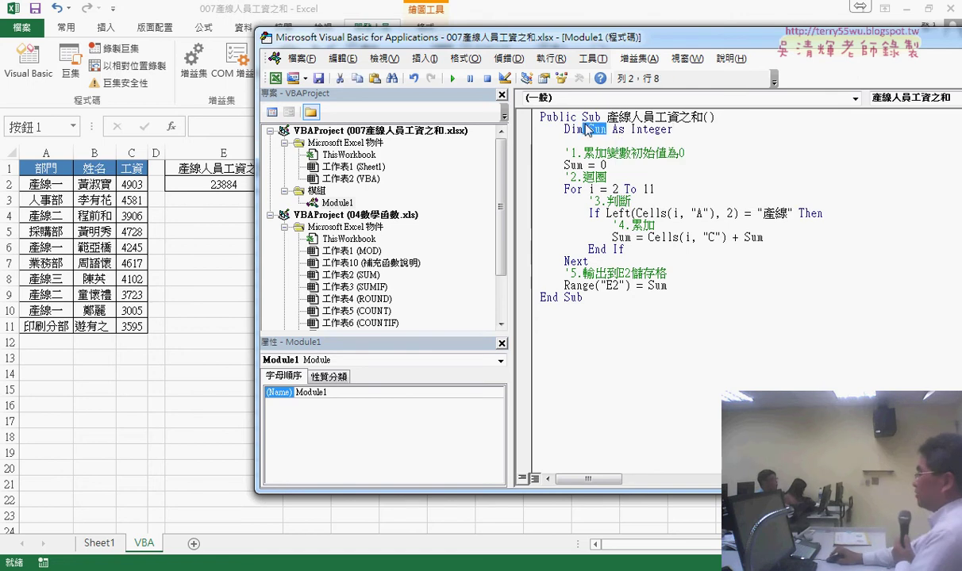
double_click(608, 128)
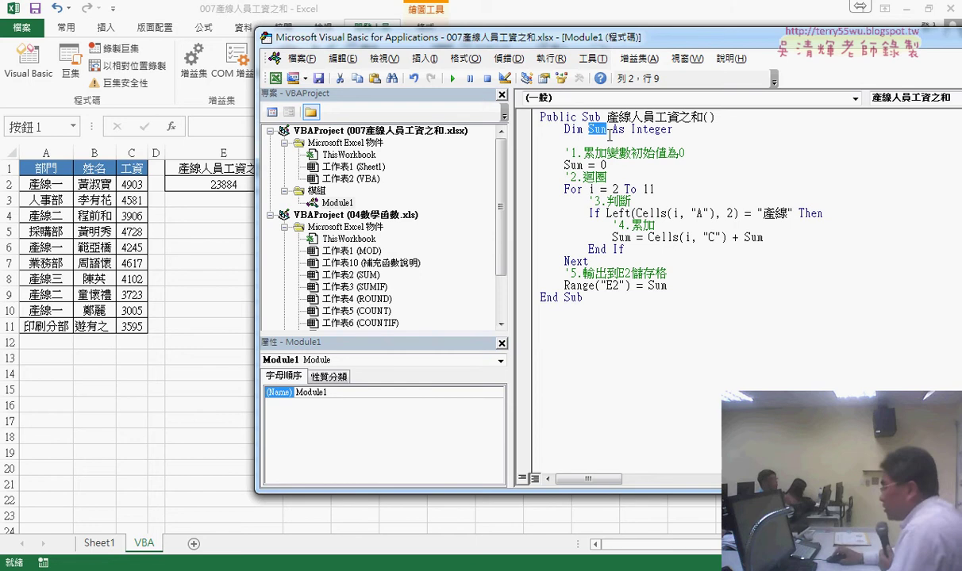
text(Su)
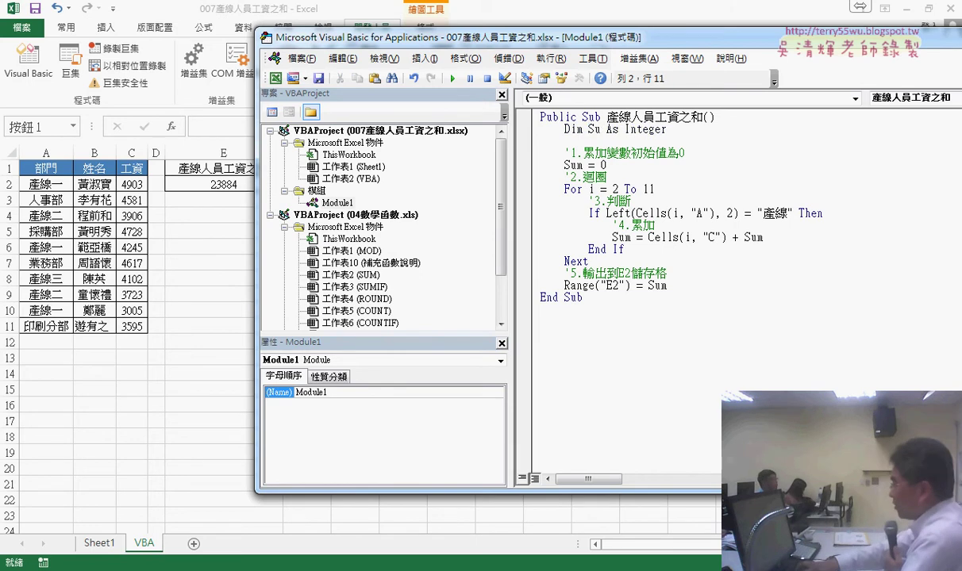
text(m)
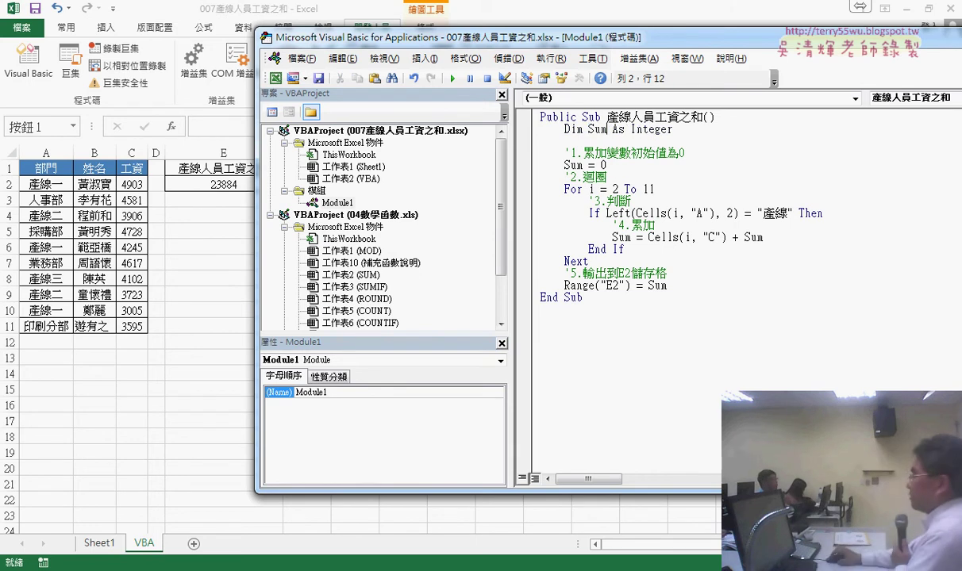
Open the F1 help page for the Integer data type
click(650, 188)
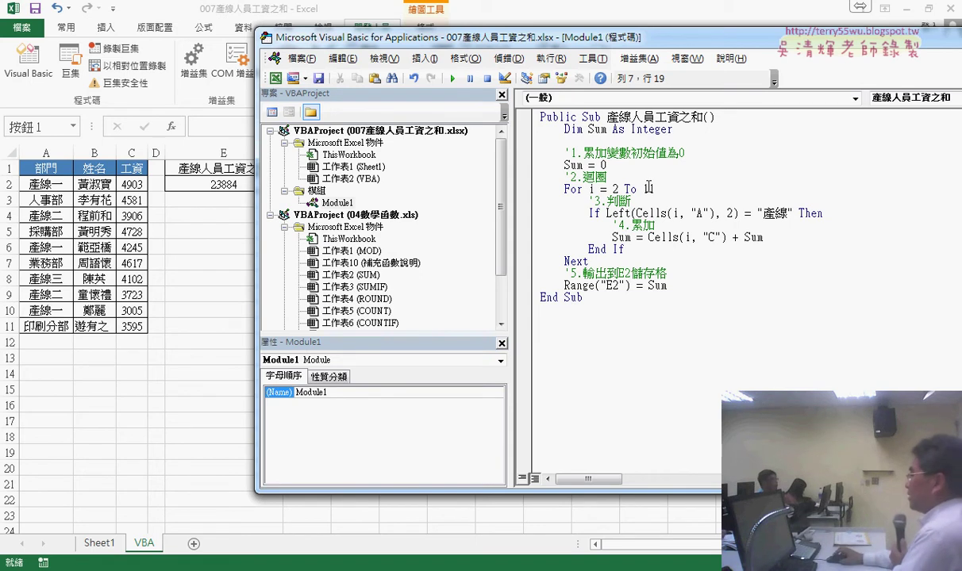
double_click(633, 129)
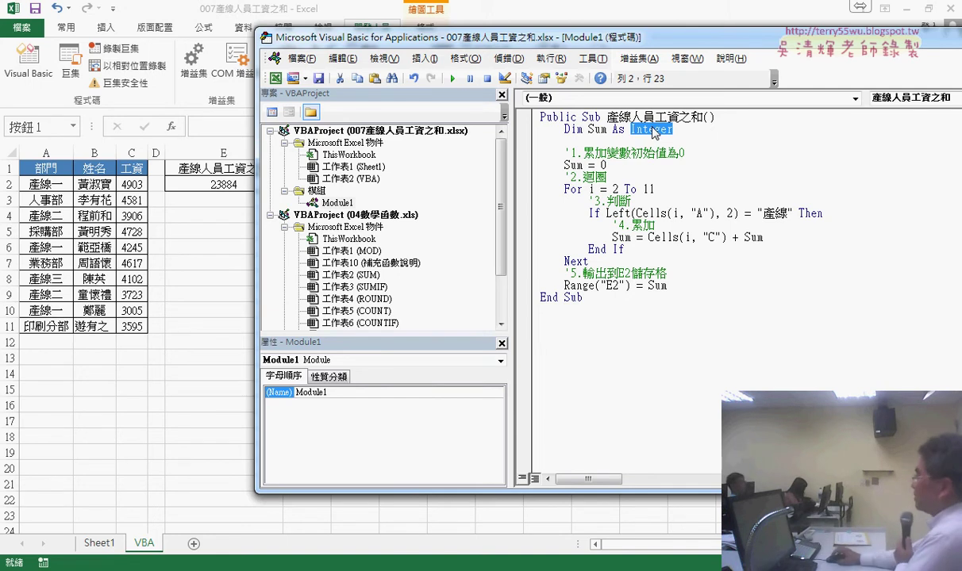
click(650, 133)
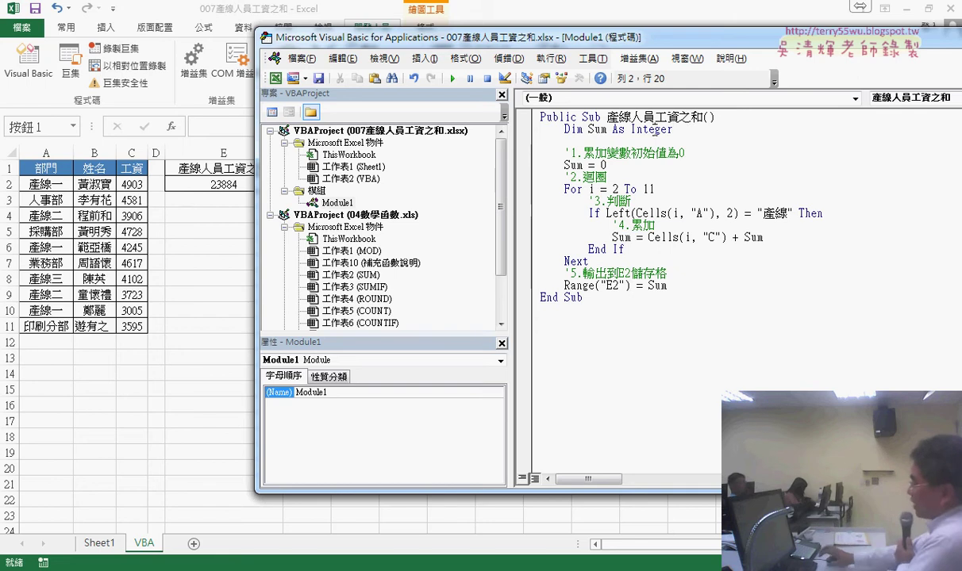
key(F1)
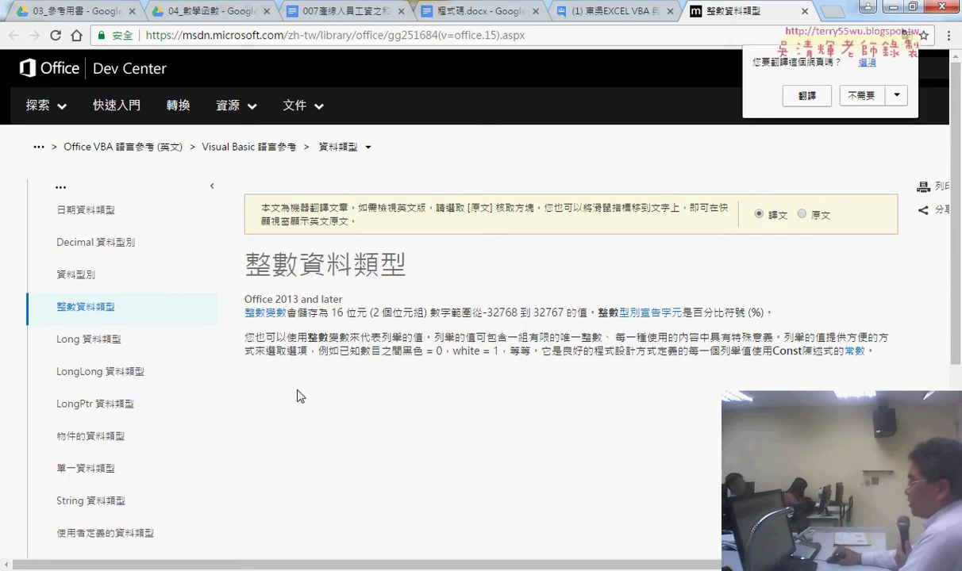
mouse_move(458, 300)
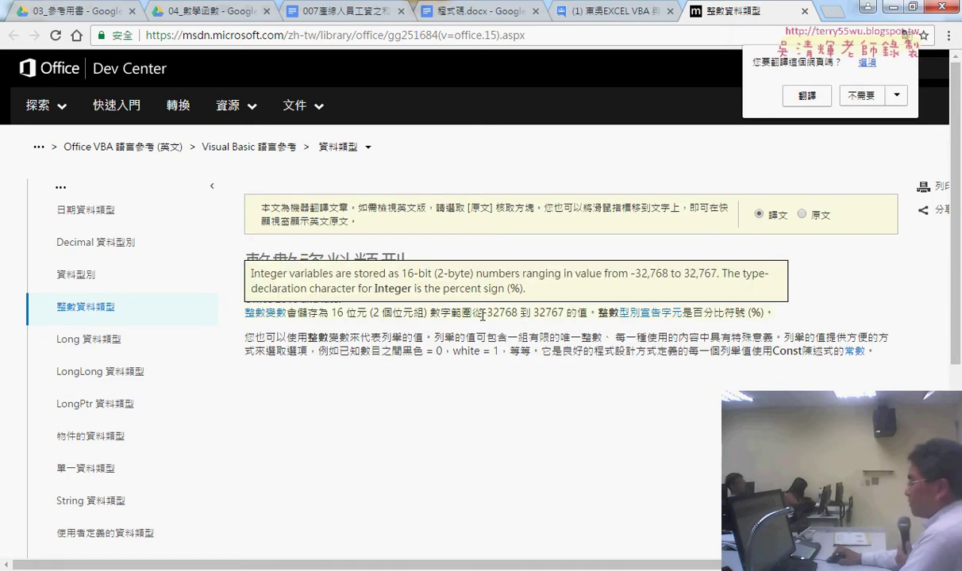
click(485, 312)
drag(484, 311, 564, 311)
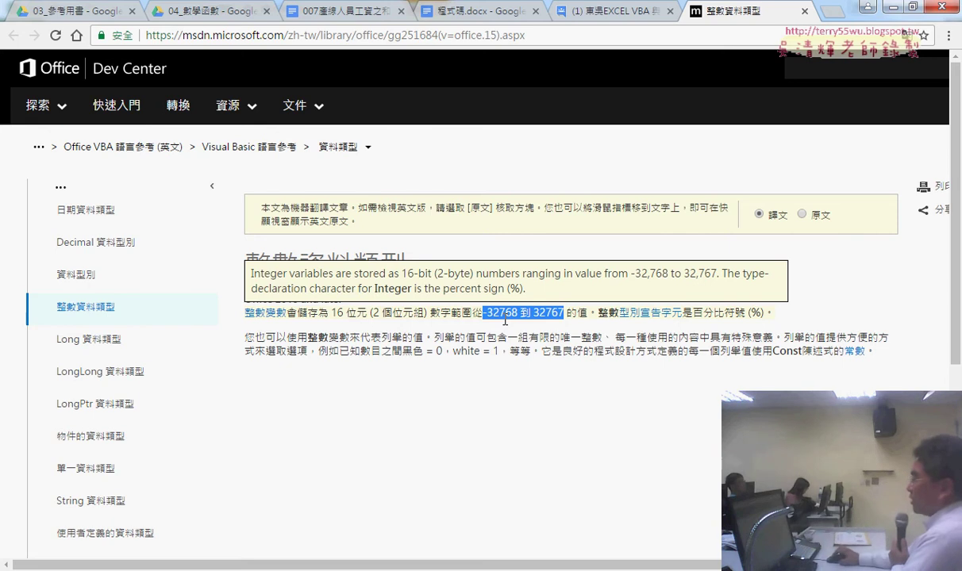
click(125, 350)
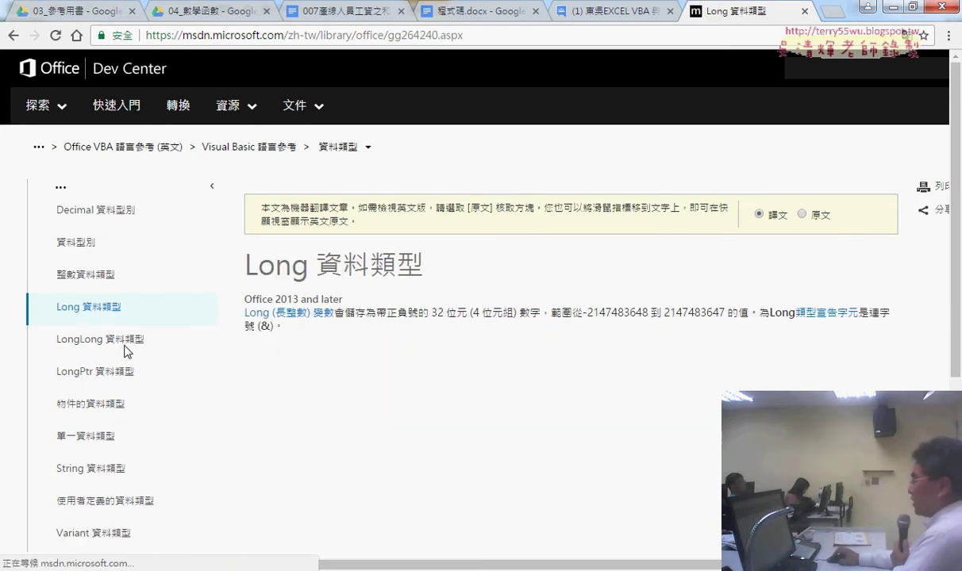
drag(664, 313, 737, 316)
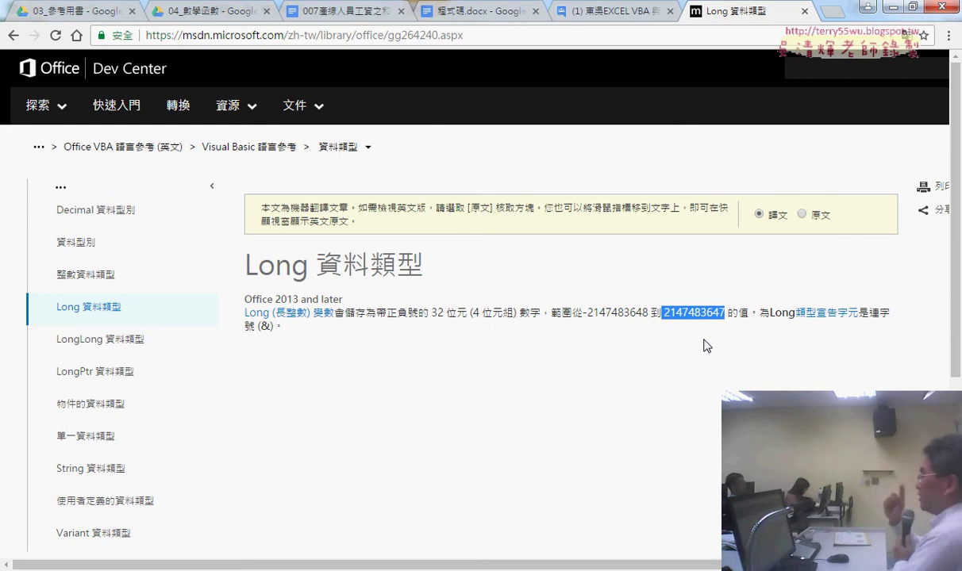
Change Sum's type to Long, then delete the Dim Sum line so Sum = 0 initializes it
key(alt+Tab)
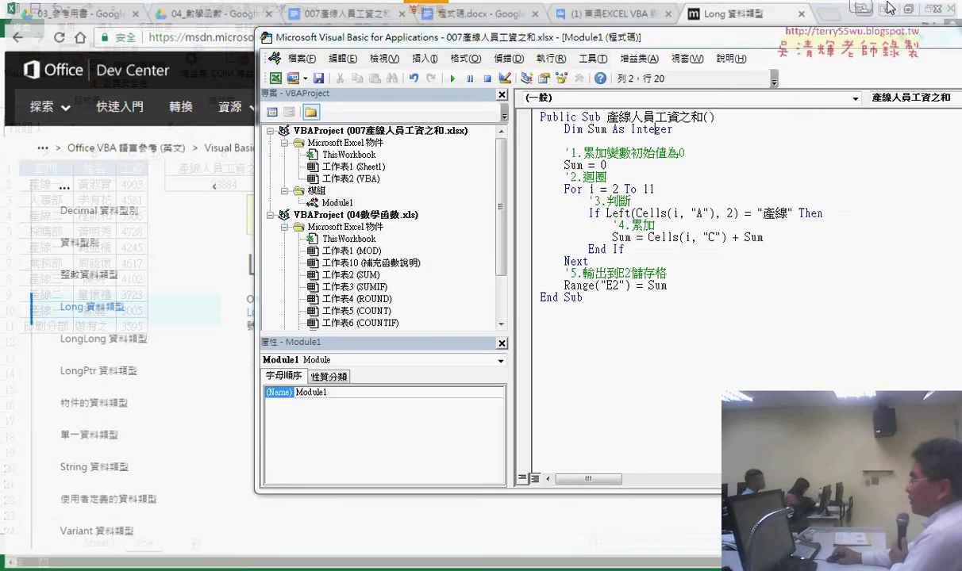
drag(677, 131, 632, 130)
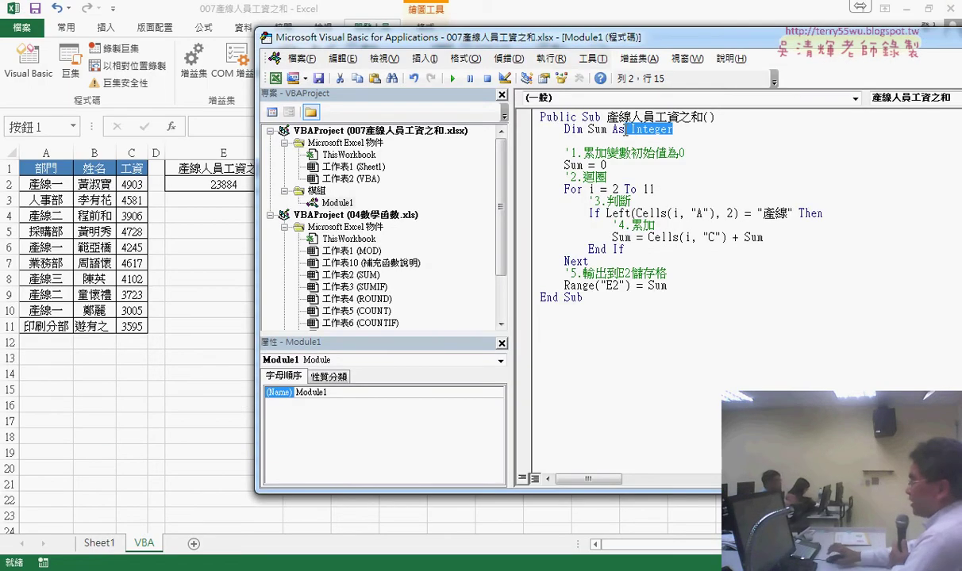
text(L)
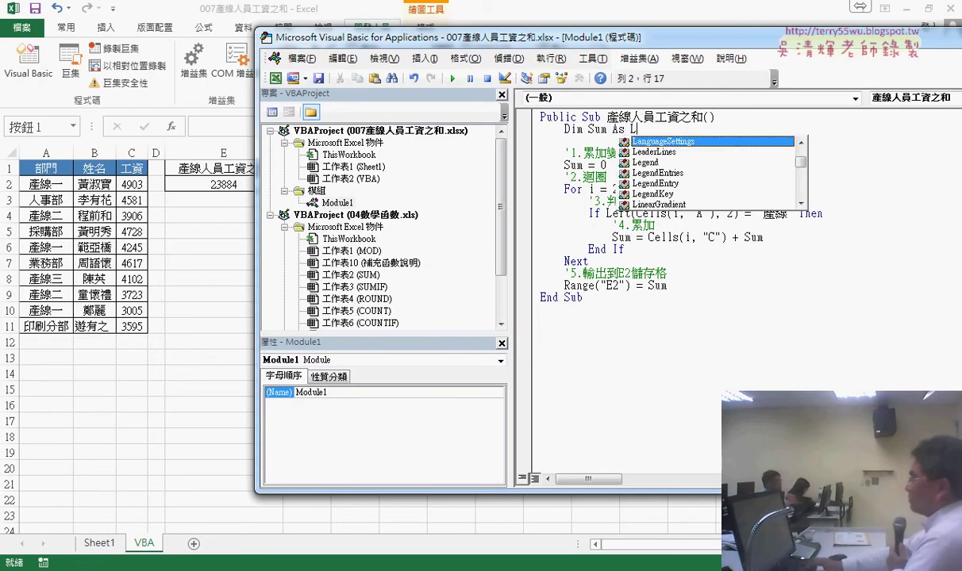
text(o)
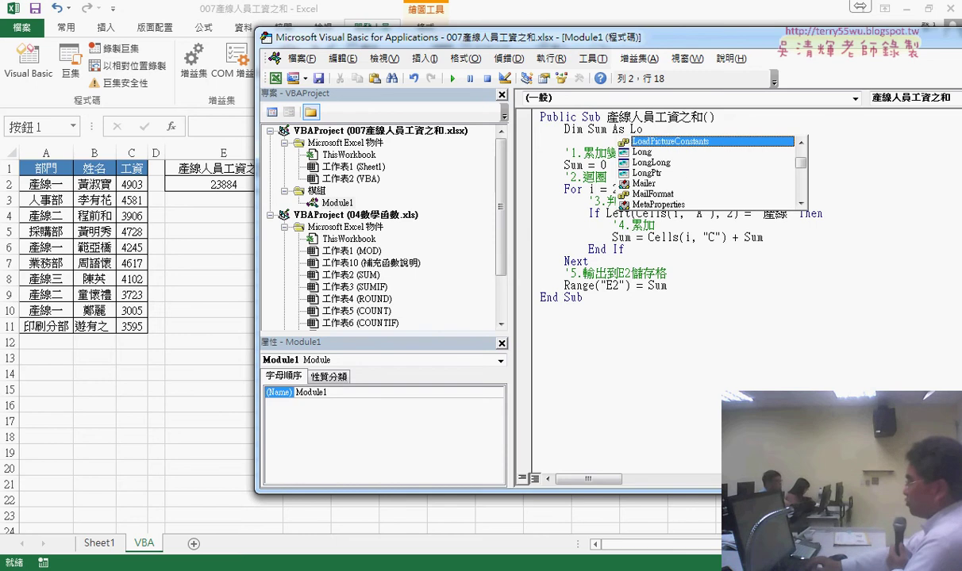
text(ng)
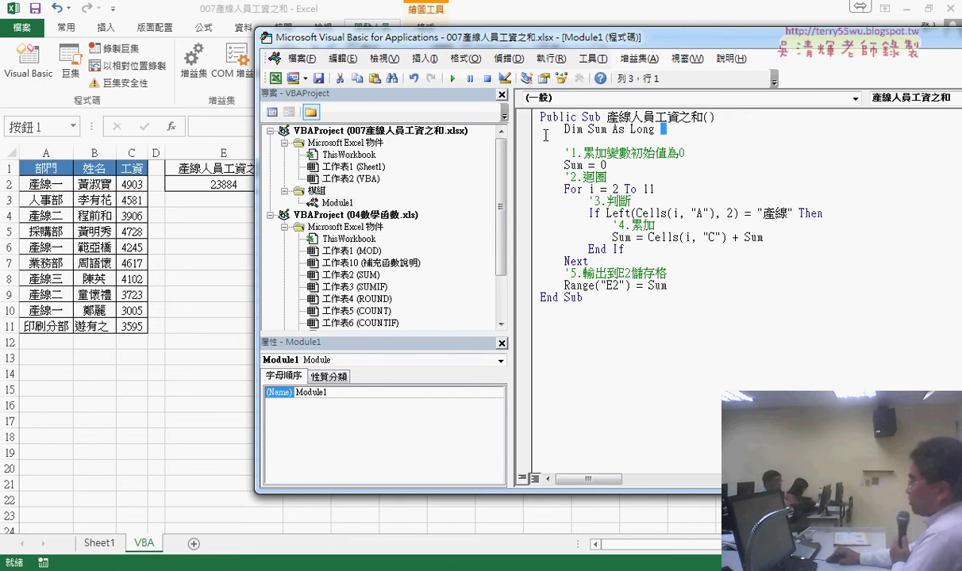
click(516, 129)
key(Delete)
key(Delete)
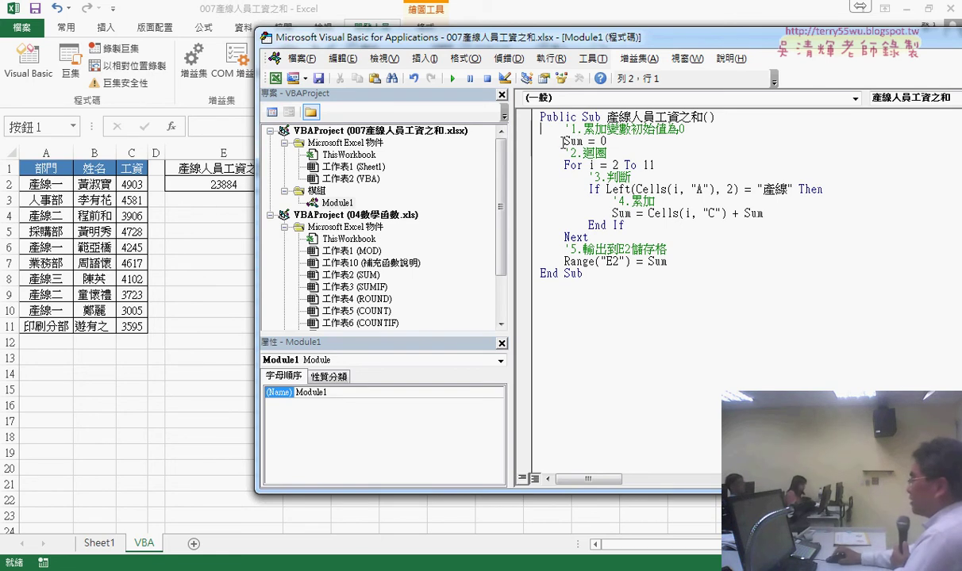
drag(563, 141, 606, 142)
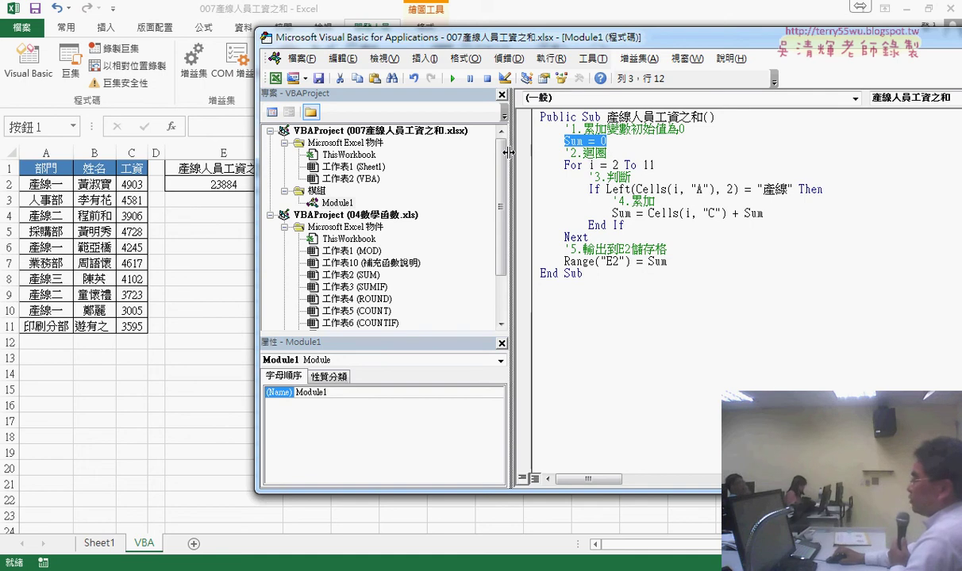
Widen the code window and walk through the rows 2–11 loop and the Left(...) = 產線 If block
drag(508, 151, 421, 151)
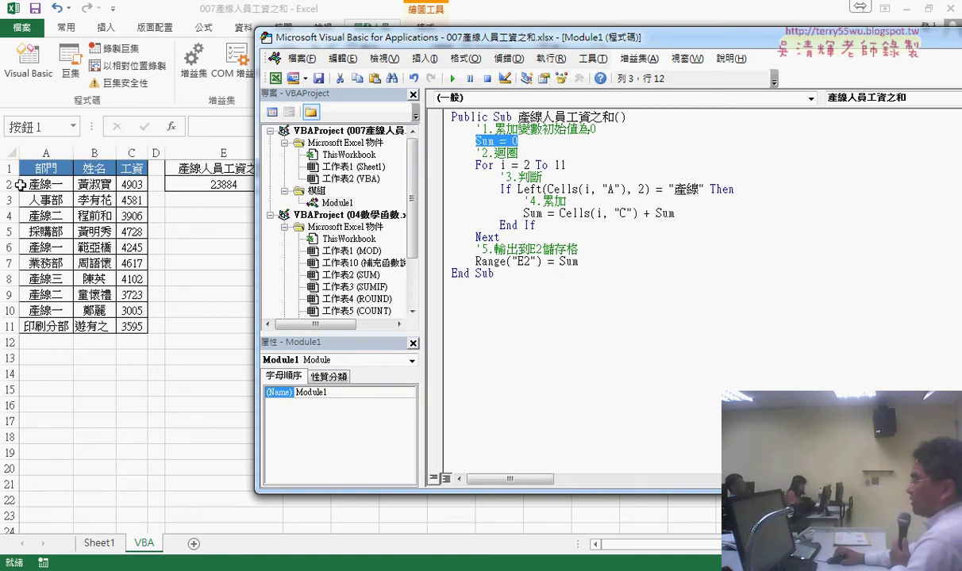
click(561, 165)
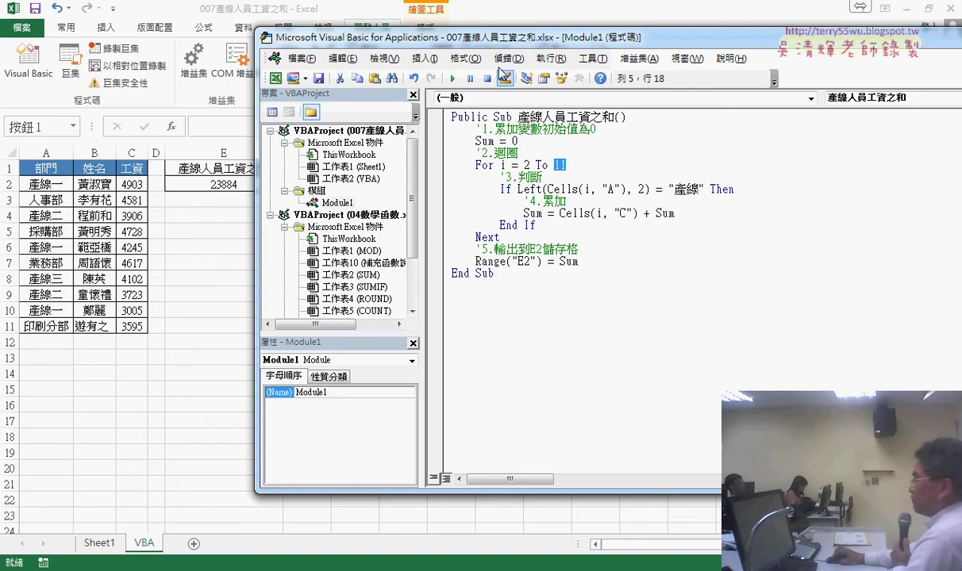
click(500, 189)
drag(500, 189, 550, 227)
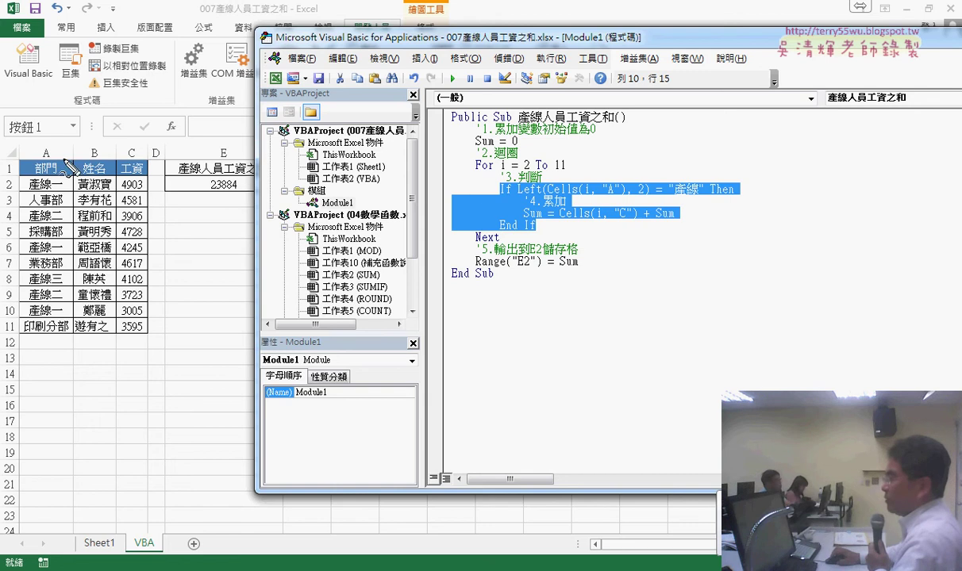
drag(54, 146, 29, 193)
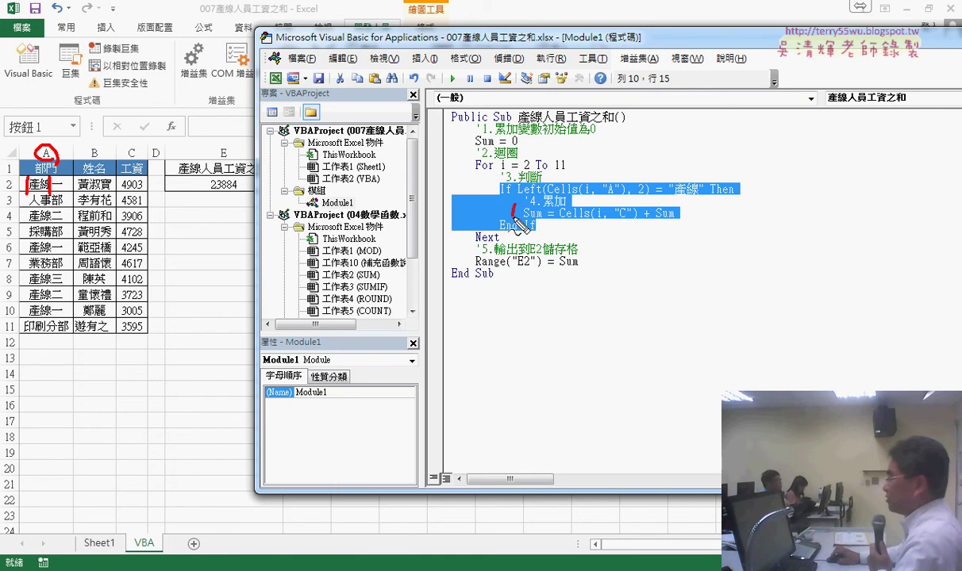
mouse_move(512, 216)
mouse_down()
mouse_move(667, 208)
mouse_move(516, 215)
mouse_up()
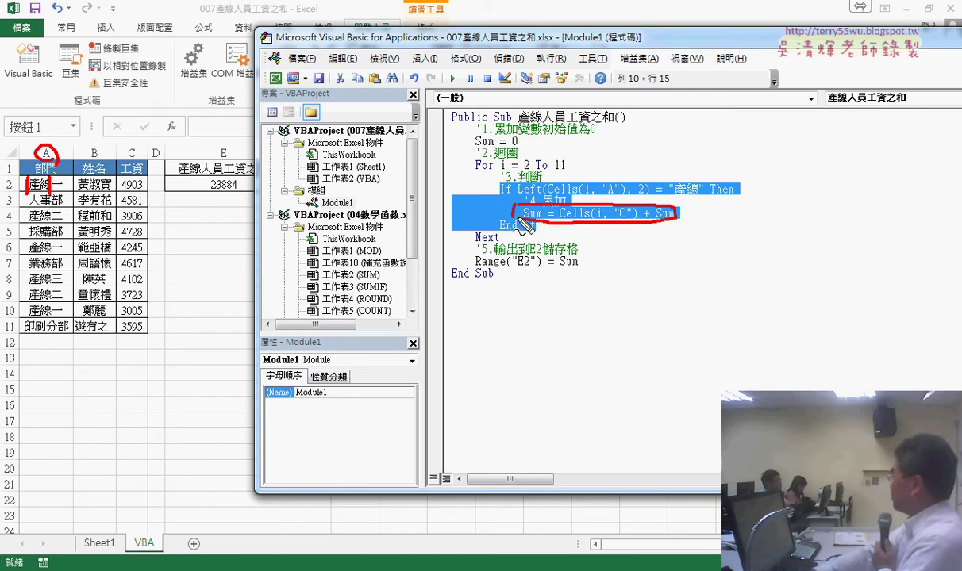
key(e)
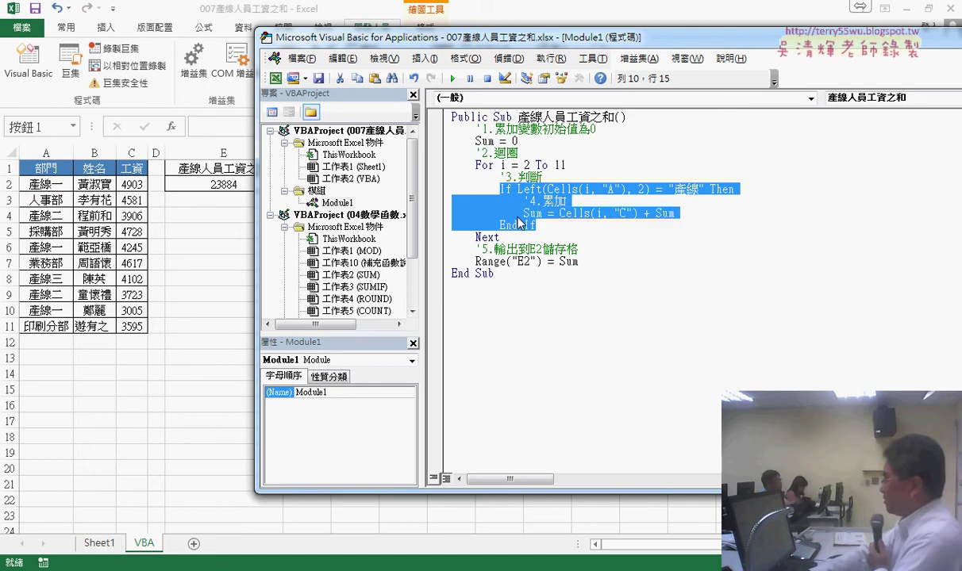
click(536, 226)
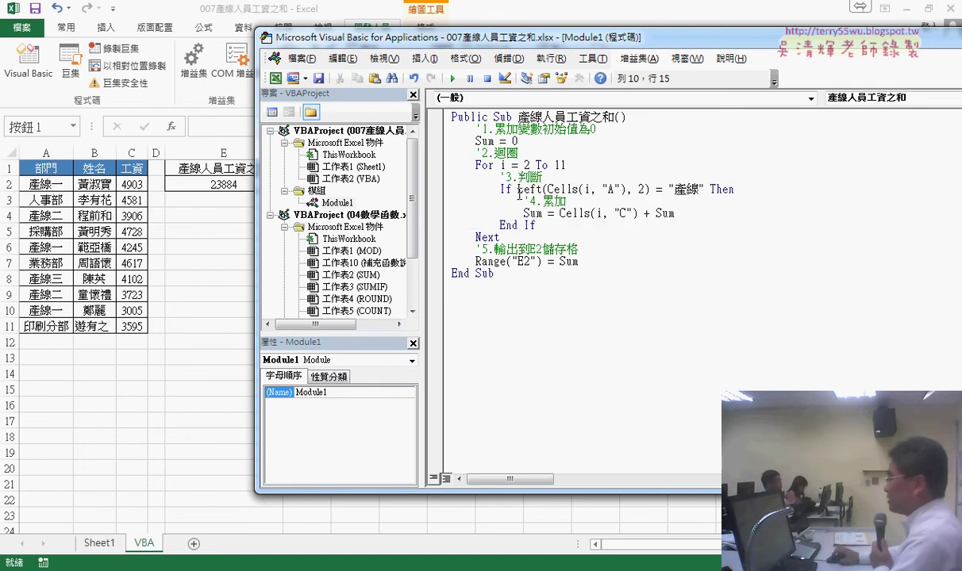
drag(519, 194, 629, 189)
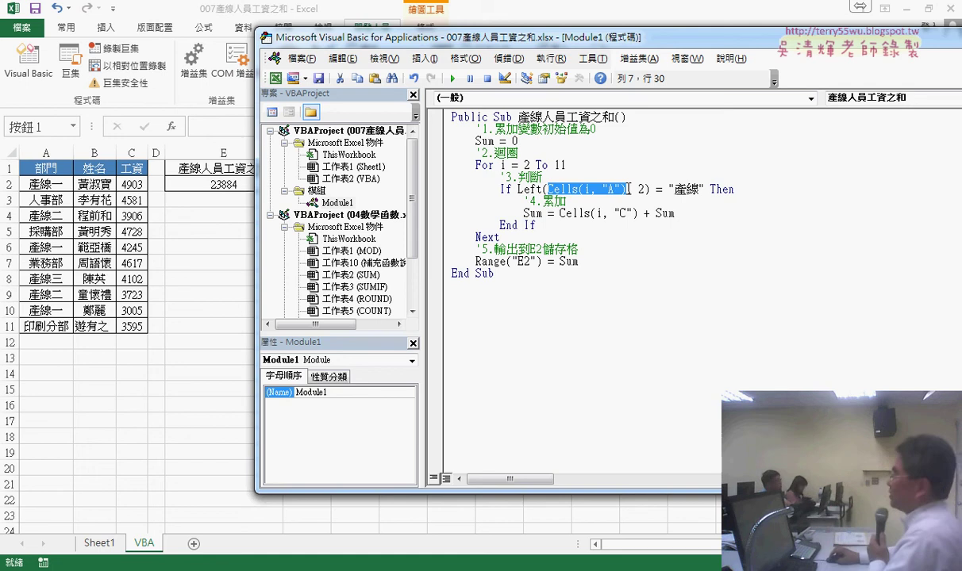
mouse_move(667, 189)
mouse_down()
mouse_move(698, 189)
mouse_move(520, 190)
mouse_up()
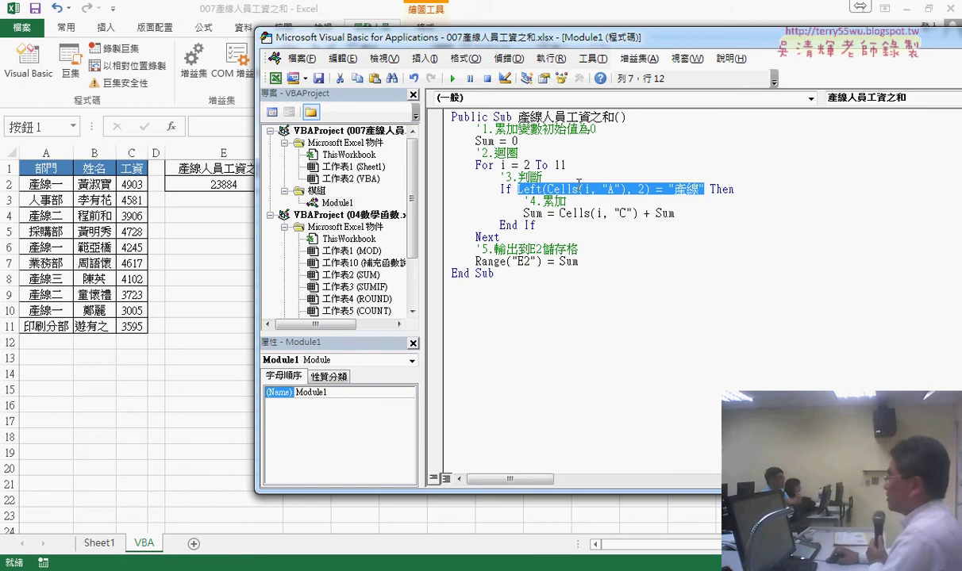
Highlight the Sum = 0 and Cells(i, "C") accumulation lines and mark the C2 salary 4903
drag(517, 140, 477, 141)
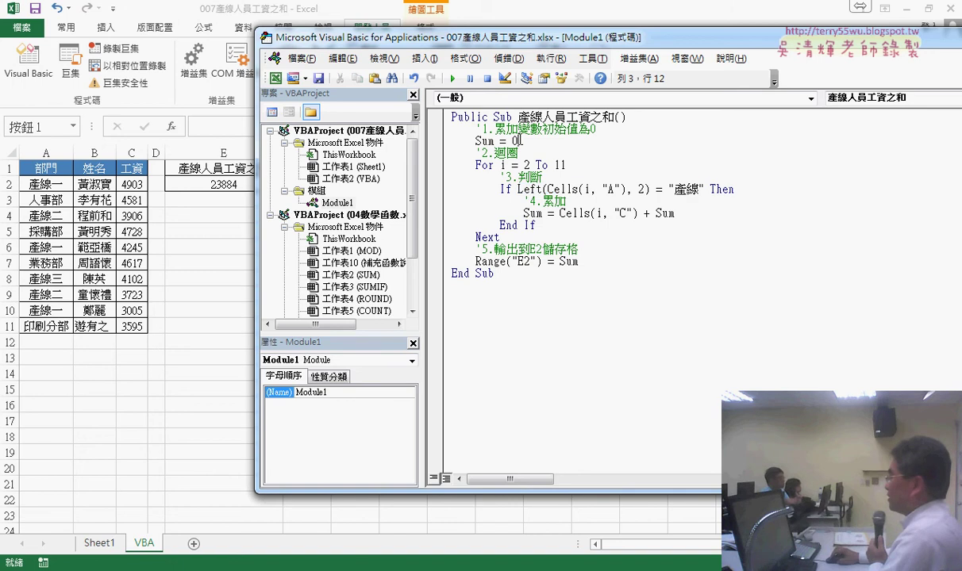
click(672, 214)
drag(637, 214, 560, 214)
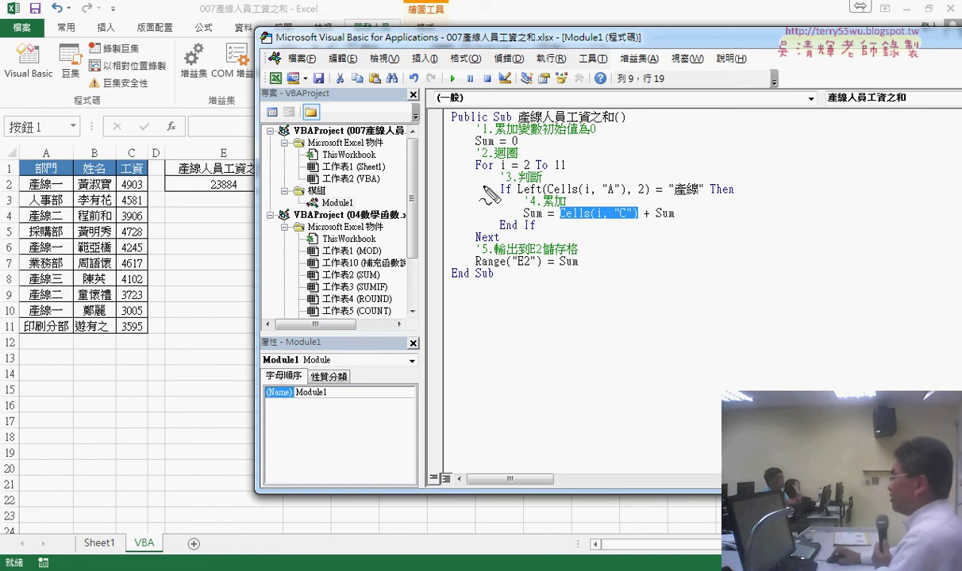
drag(560, 224, 681, 224)
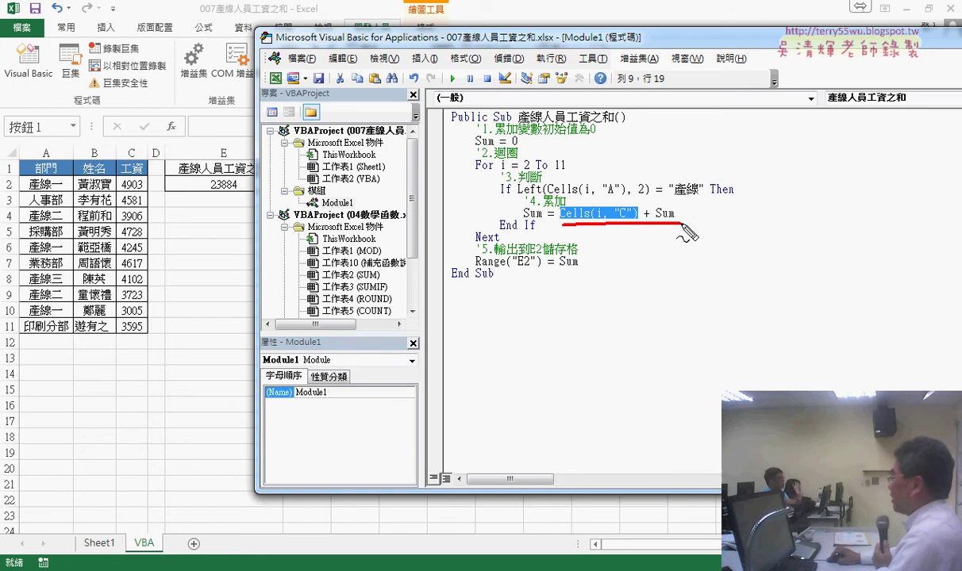
mouse_move(592, 190)
mouse_down()
mouse_move(540, 202)
mouse_move(537, 233)
mouse_up()
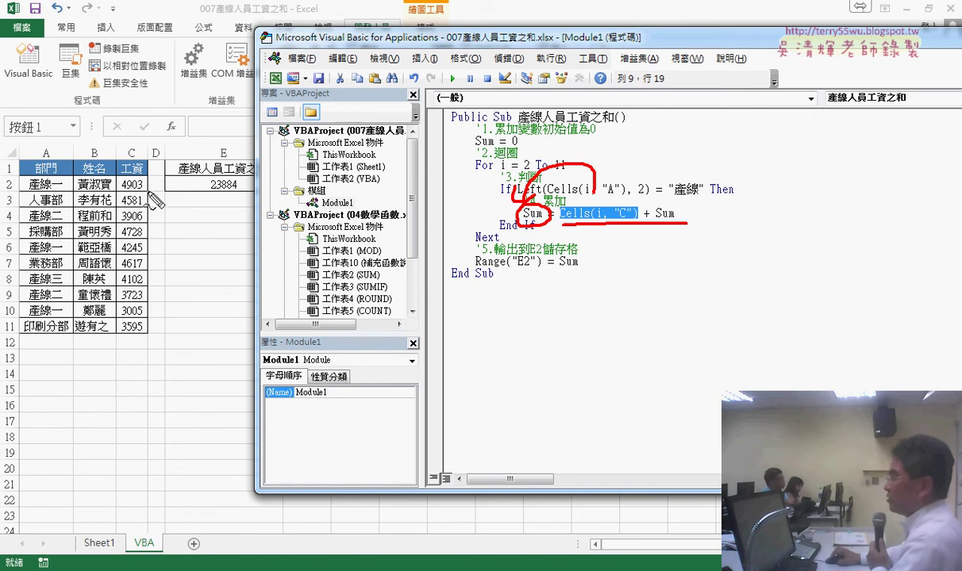
drag(149, 192, 143, 184)
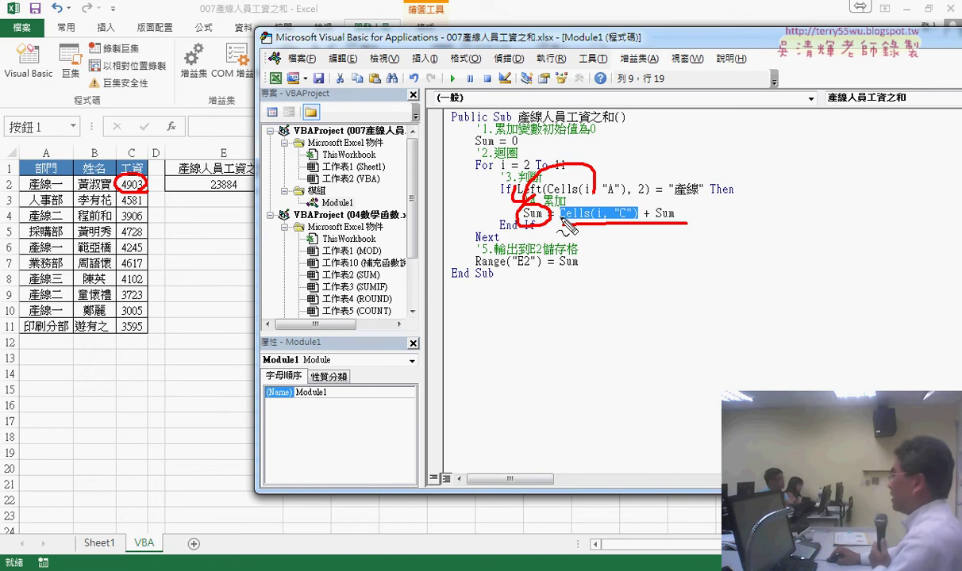
Annotate how 產線 salaries such as 3906 build up Sum into E2's 23884, then clear the ink
drag(611, 208, 546, 216)
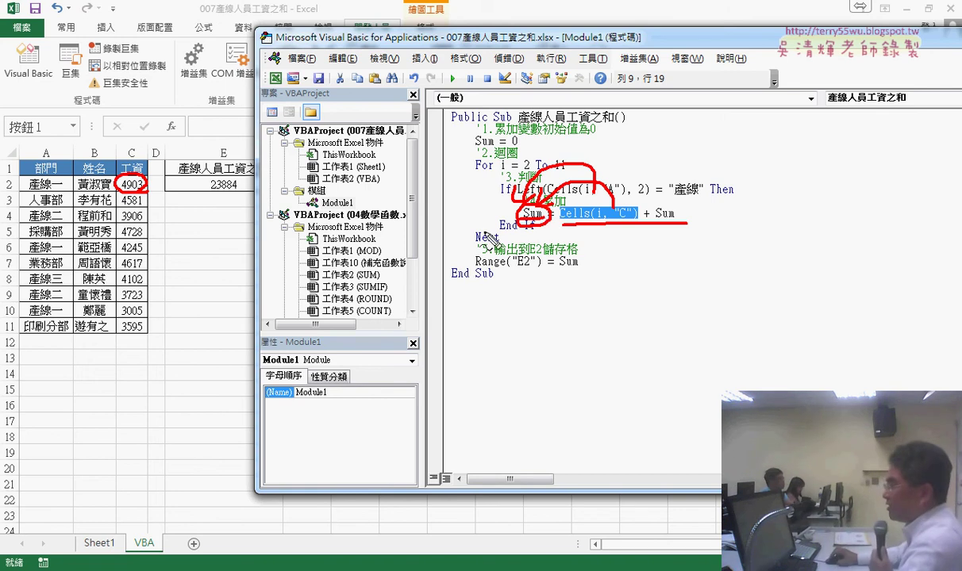
drag(121, 222, 144, 221)
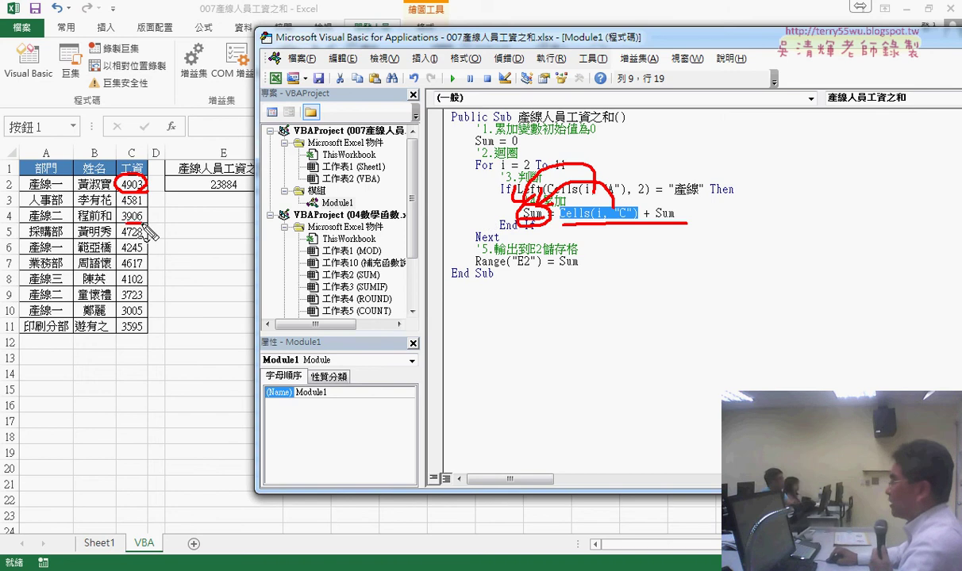
drag(655, 233, 674, 219)
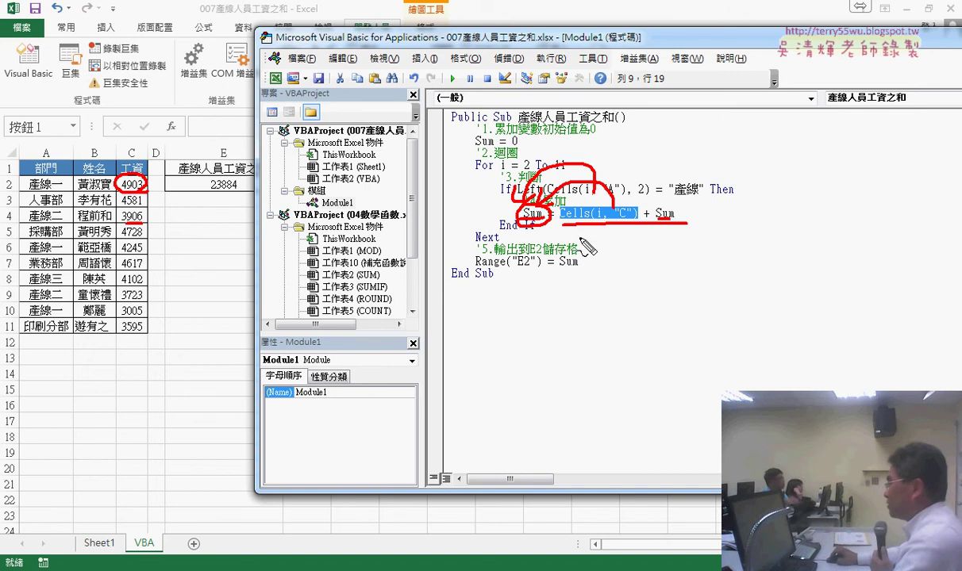
drag(559, 223, 625, 223)
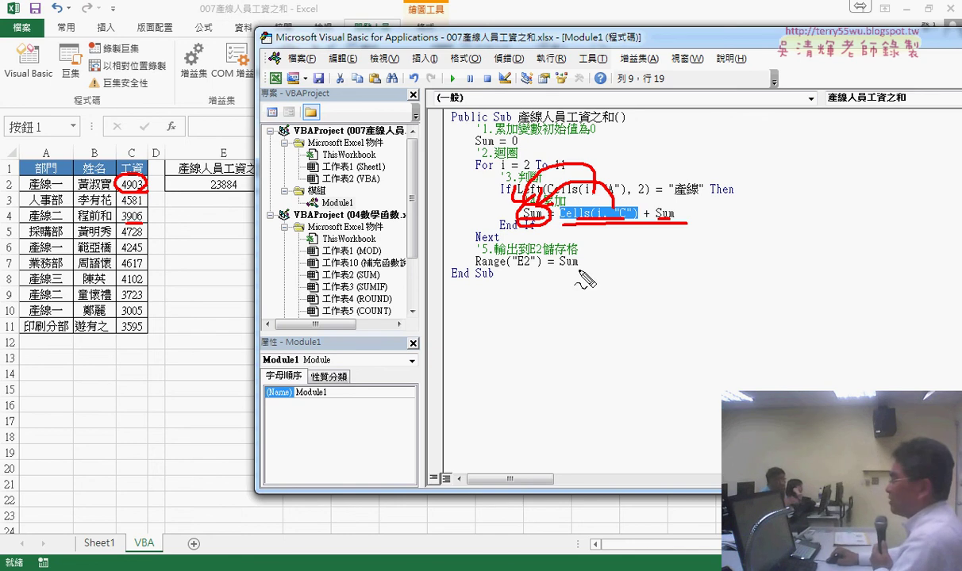
drag(235, 179, 243, 204)
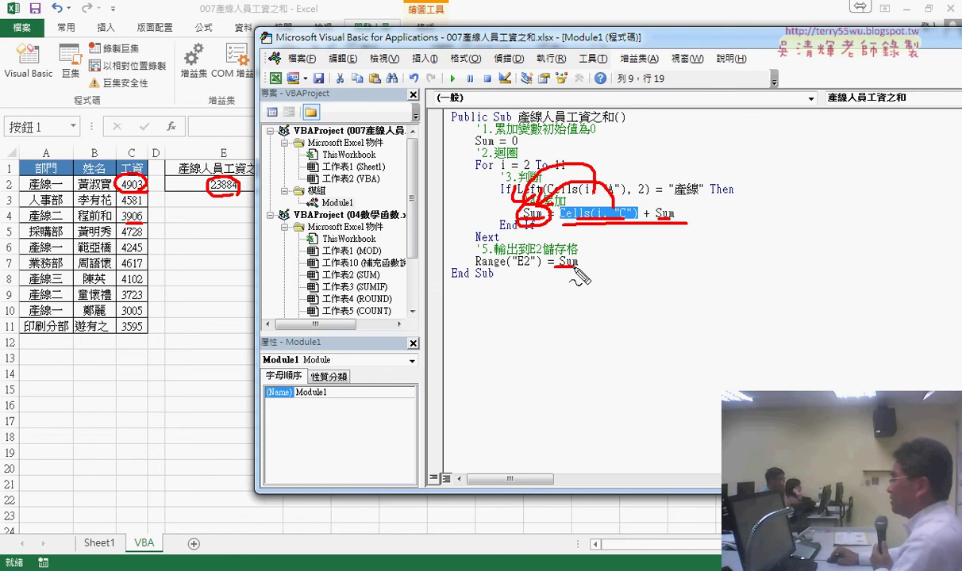
mouse_move(576, 267)
mouse_down()
mouse_move(554, 268)
mouse_move(548, 279)
mouse_up()
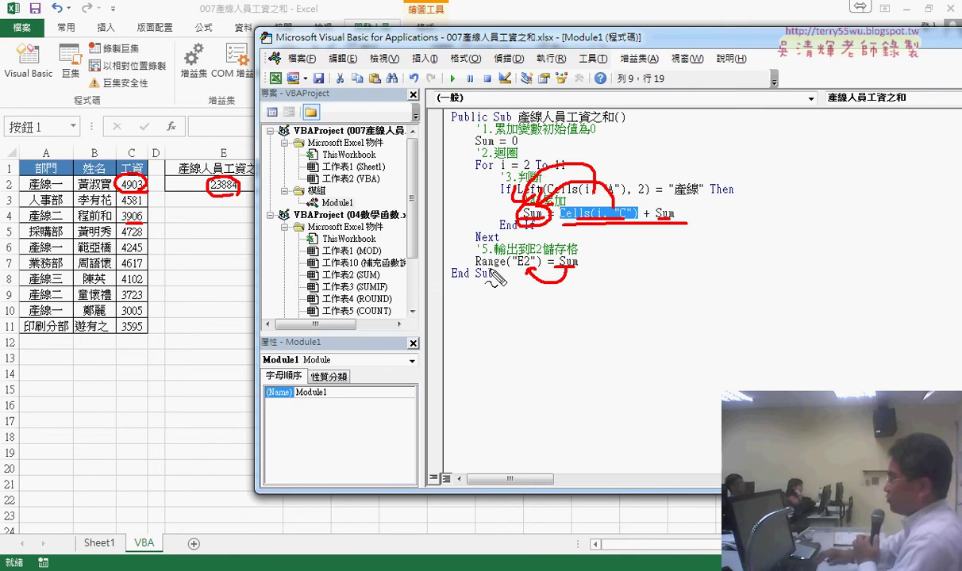
key(Escape)
Select E2 and rerun the macro to reproduce the 23884 total
click(211, 211)
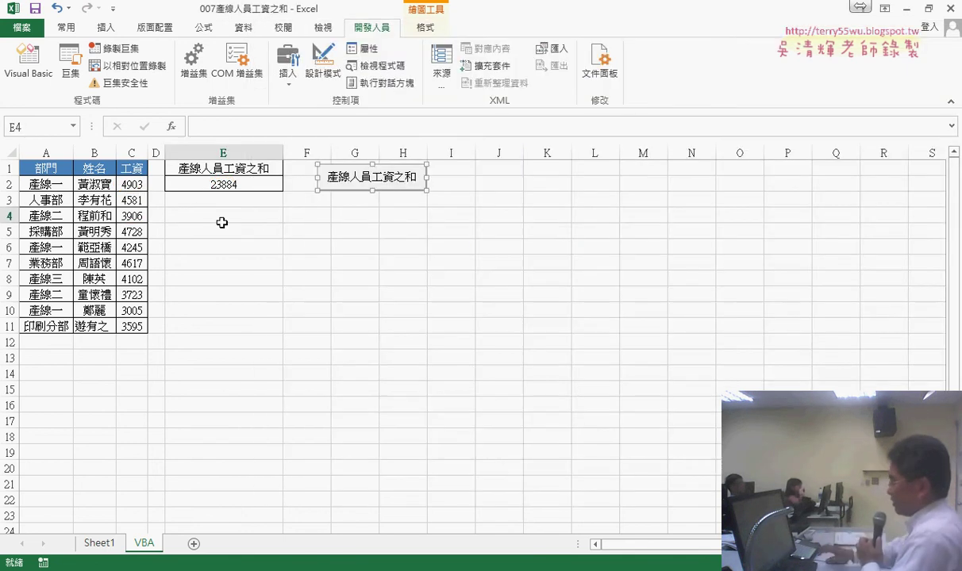
click(234, 185)
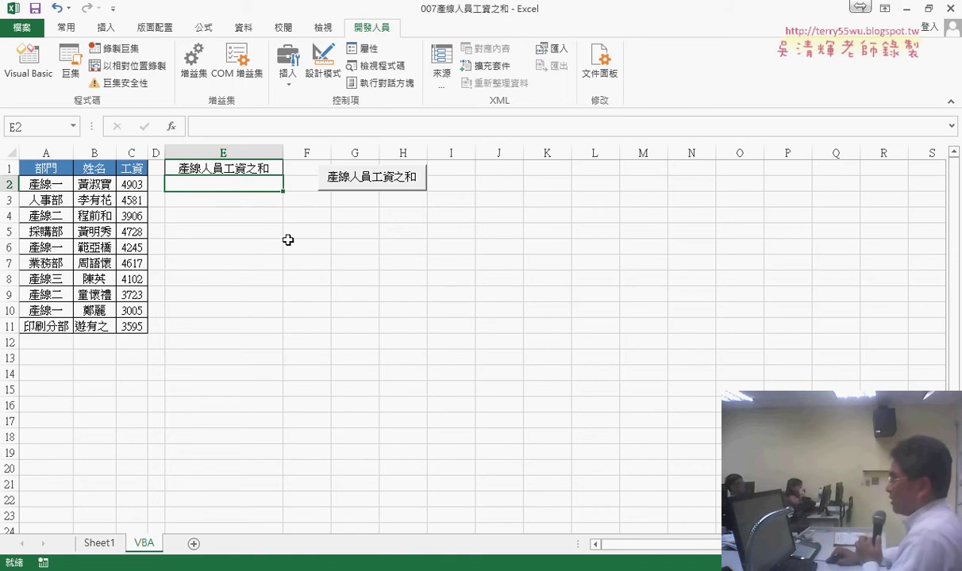
click(355, 262)
click(370, 183)
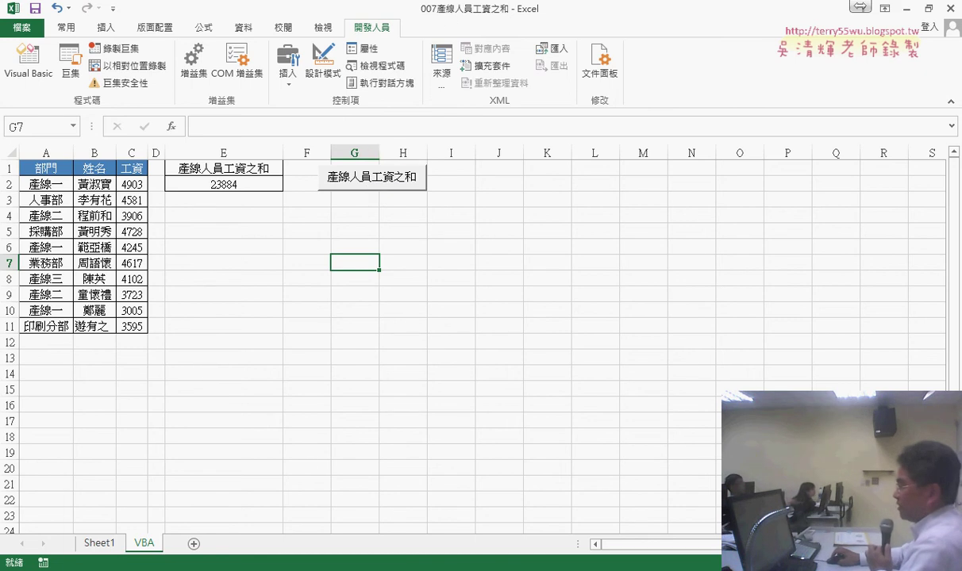
Close the Long reference page and go to the 04_數學函數 Drive folder
mouse_move(161, 562)
click(156, 493)
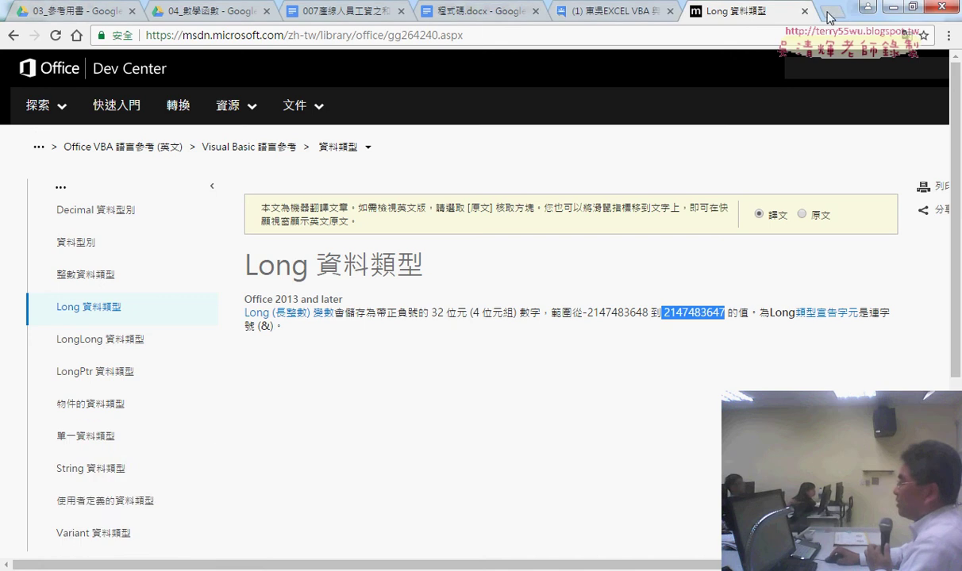
click(805, 12)
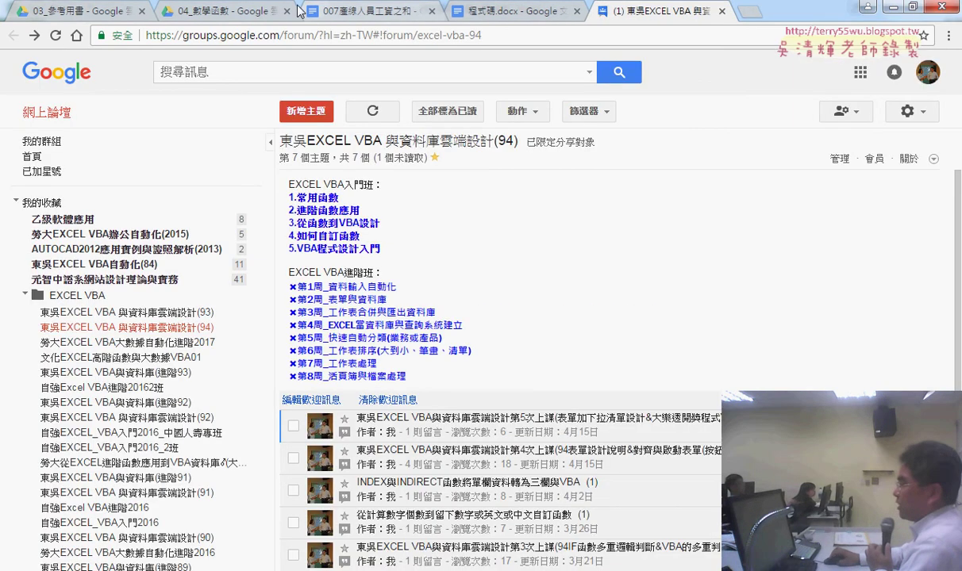
click(216, 10)
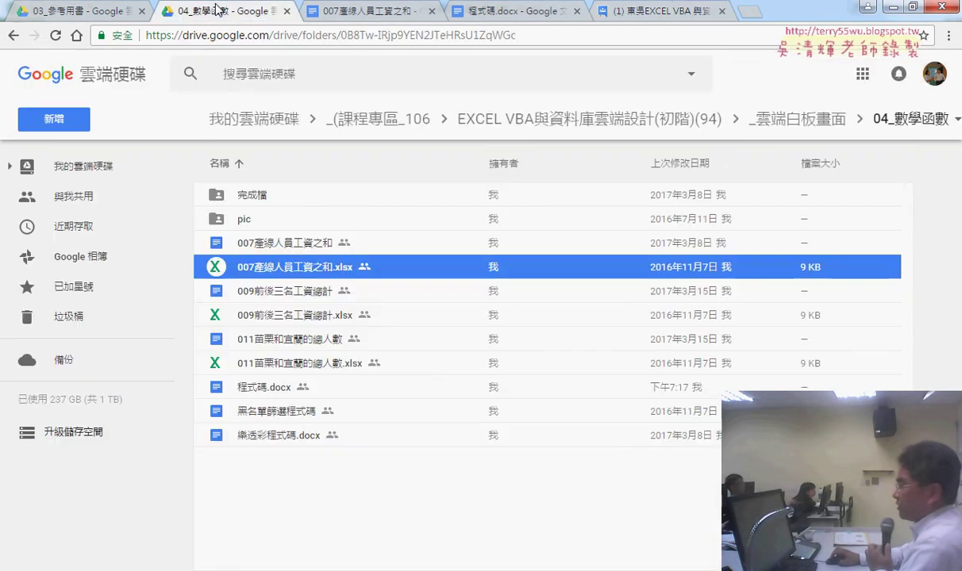
Download 011苗栗和宜蘭的總人數.xlsx and open it in Excel
click(288, 362)
double_click(346, 370)
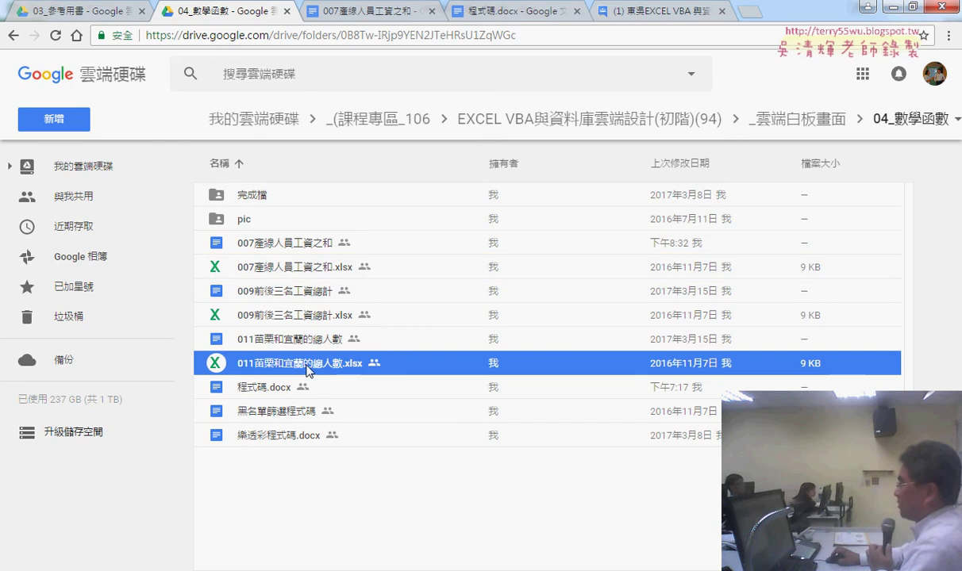
click(902, 94)
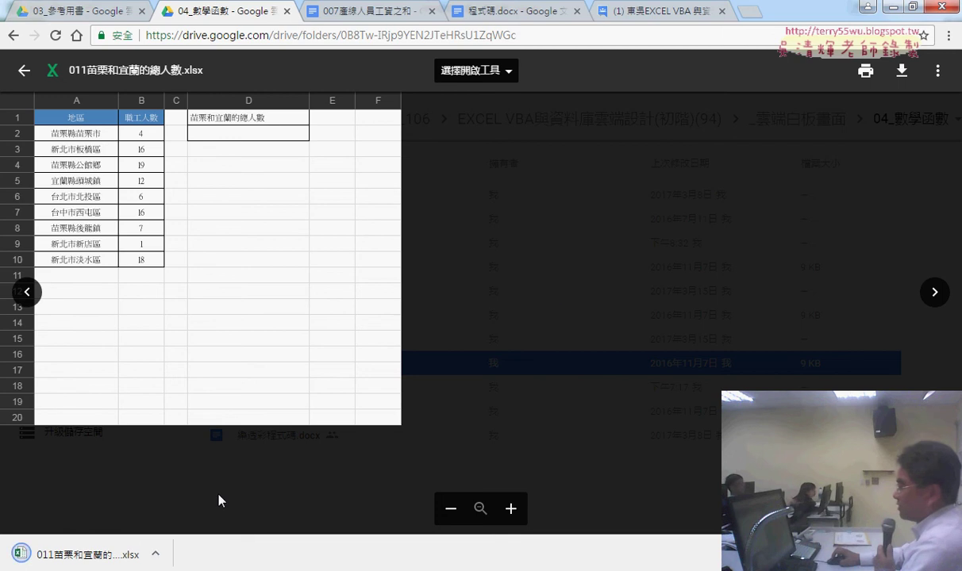
click(157, 555)
click(170, 455)
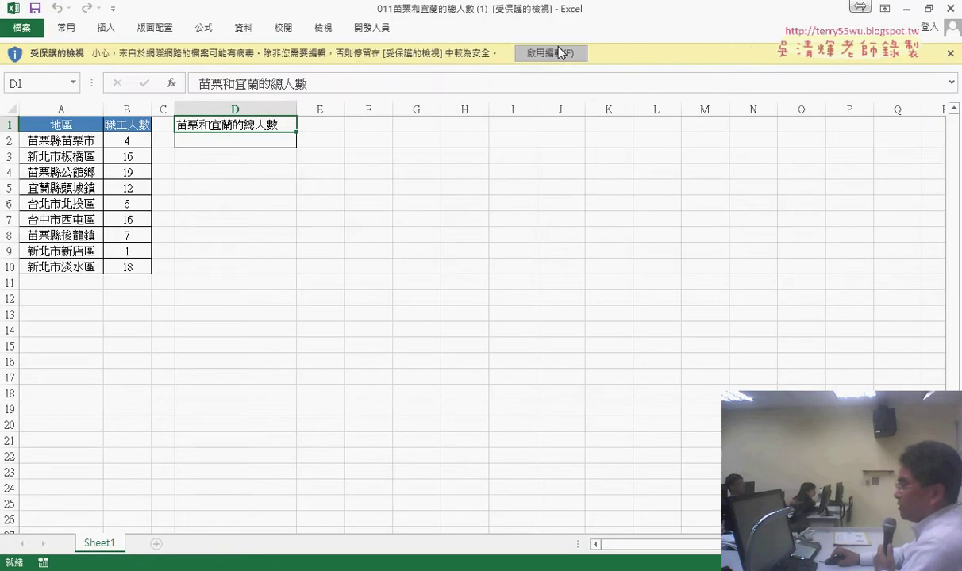
Enable editing and look over the region names A2:A10 and staff counts B2:B10
click(547, 53)
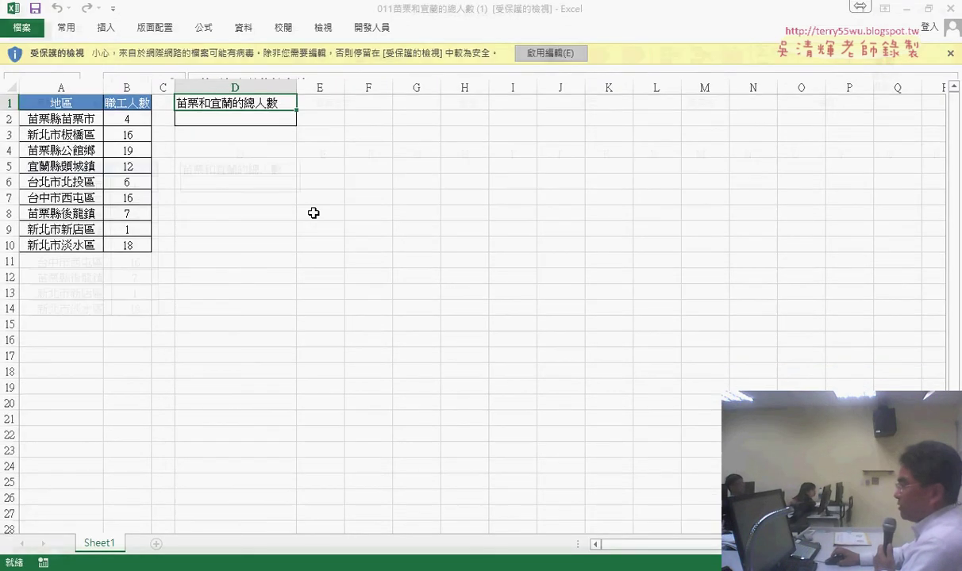
click(238, 186)
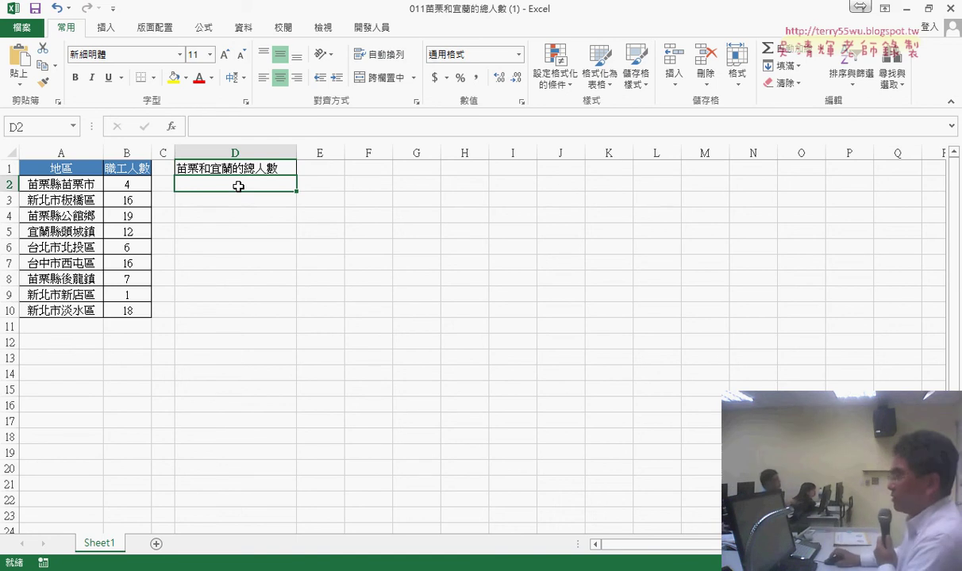
click(59, 152)
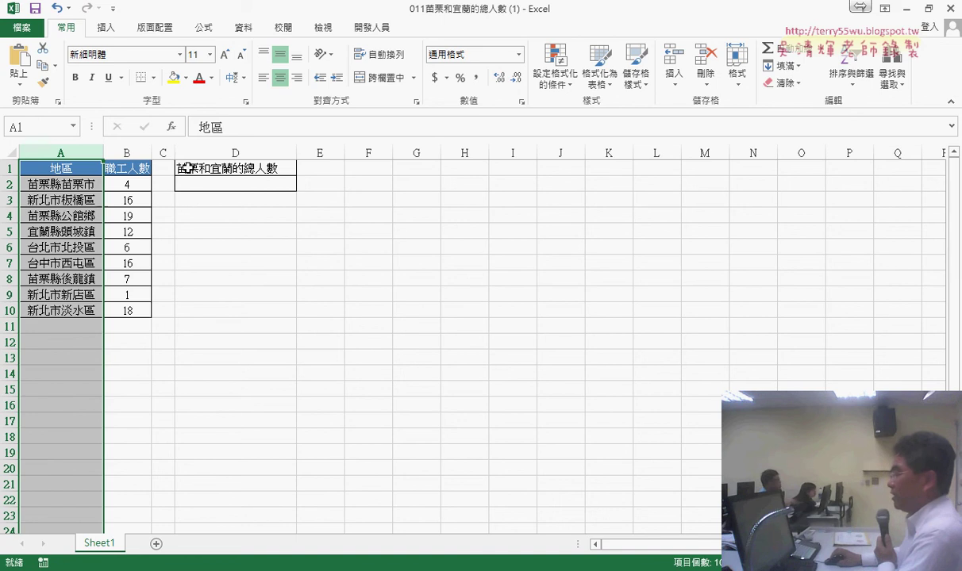
drag(138, 191, 148, 313)
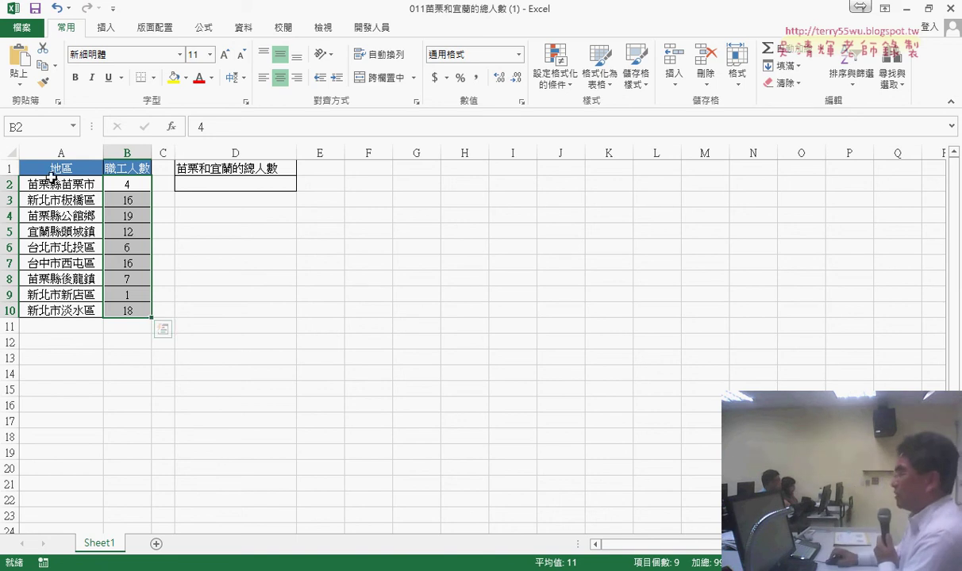
drag(50, 178, 61, 307)
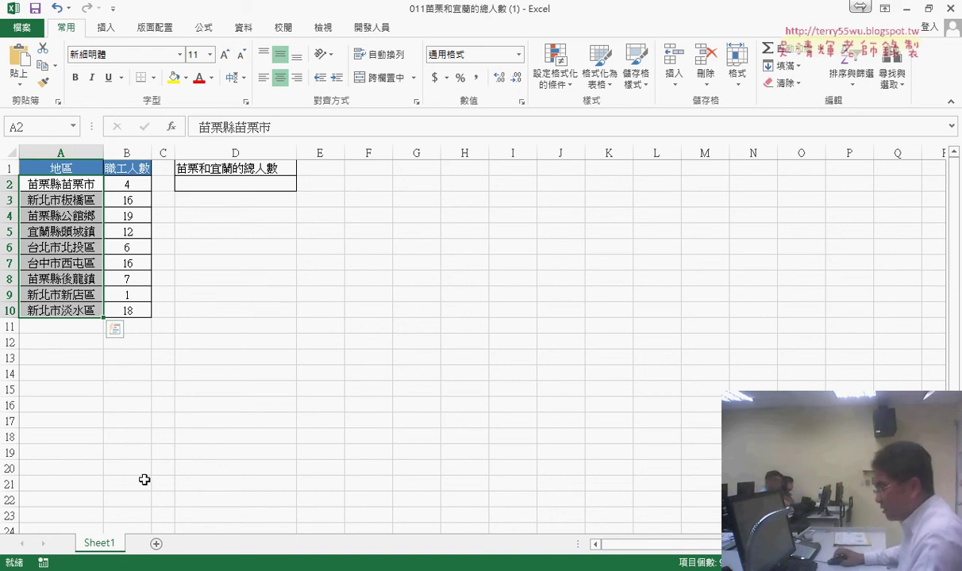
Copy Sheet1 and name the copy VBA
ctrl+drag(99, 544, 159, 548)
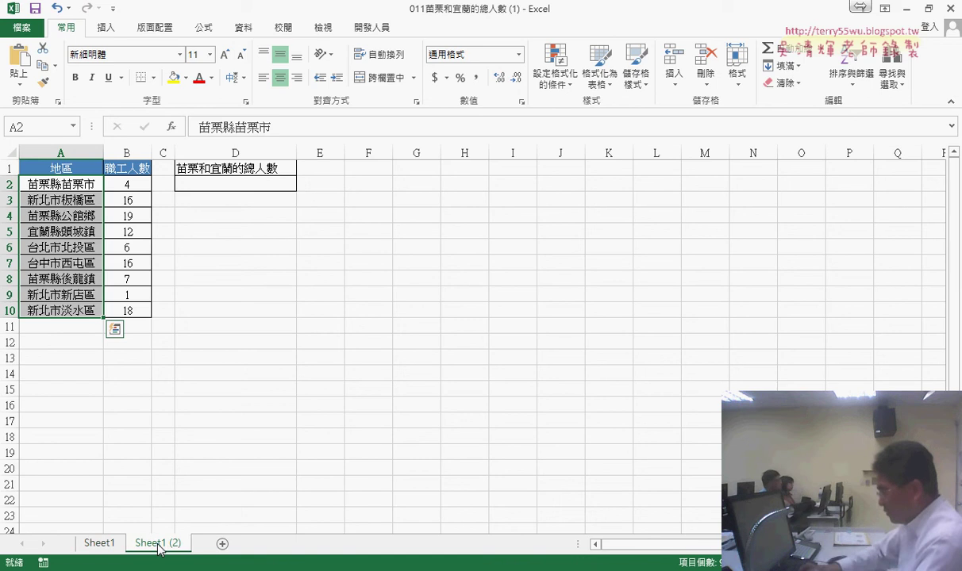
double_click(158, 543)
text(VBA)
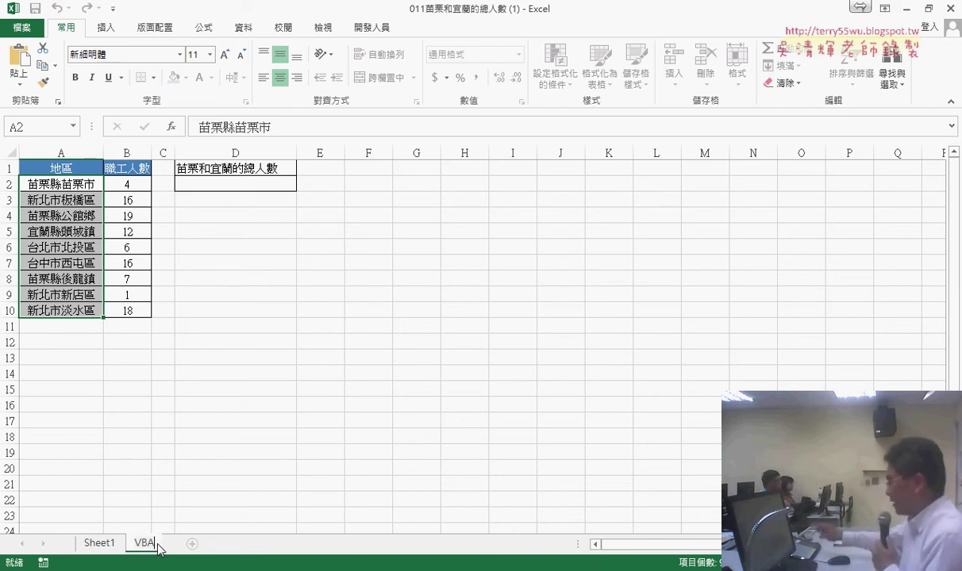
key(Return)
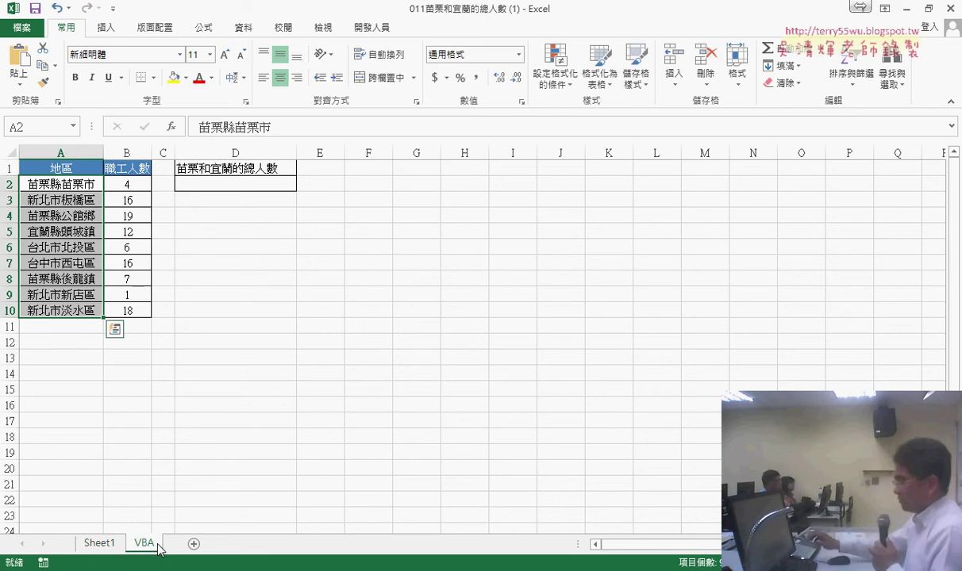